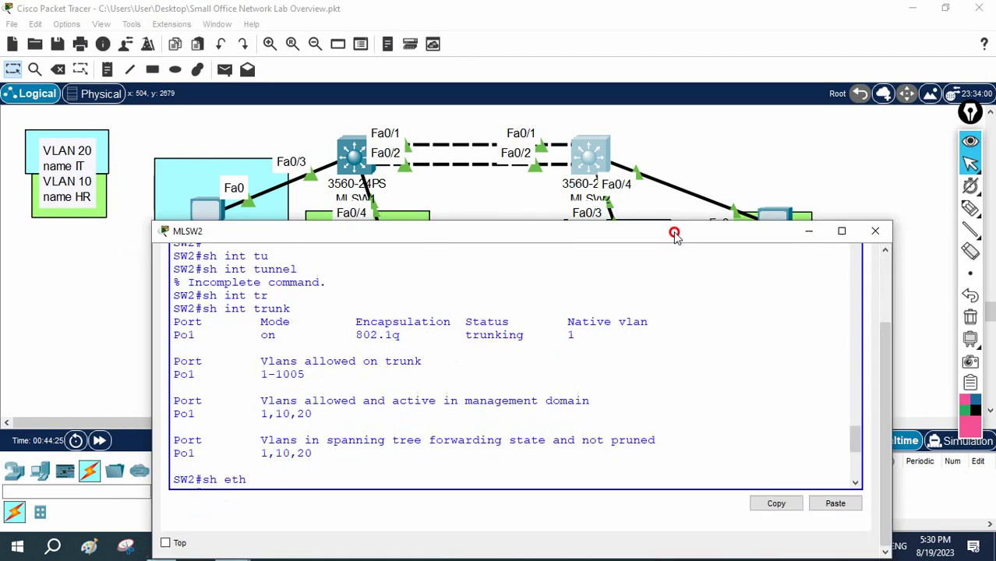
Display the EtherChannel summary on MLSW2 and locate the earlier channel-group 1 mode auto command in its console history.
key(Tab)
text(s)
key(Tab)
key(Return)
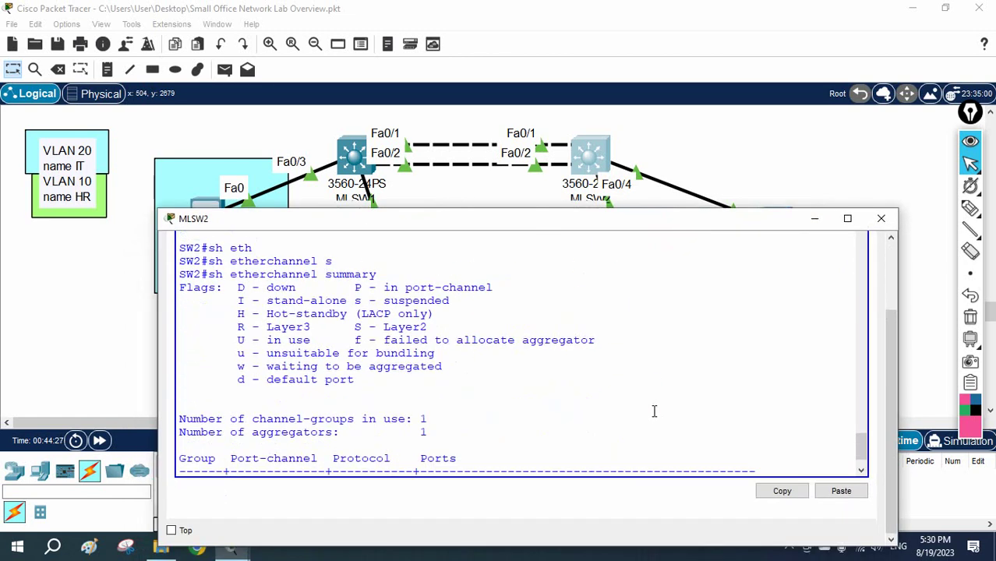
scroll(651, 412, up, 15)
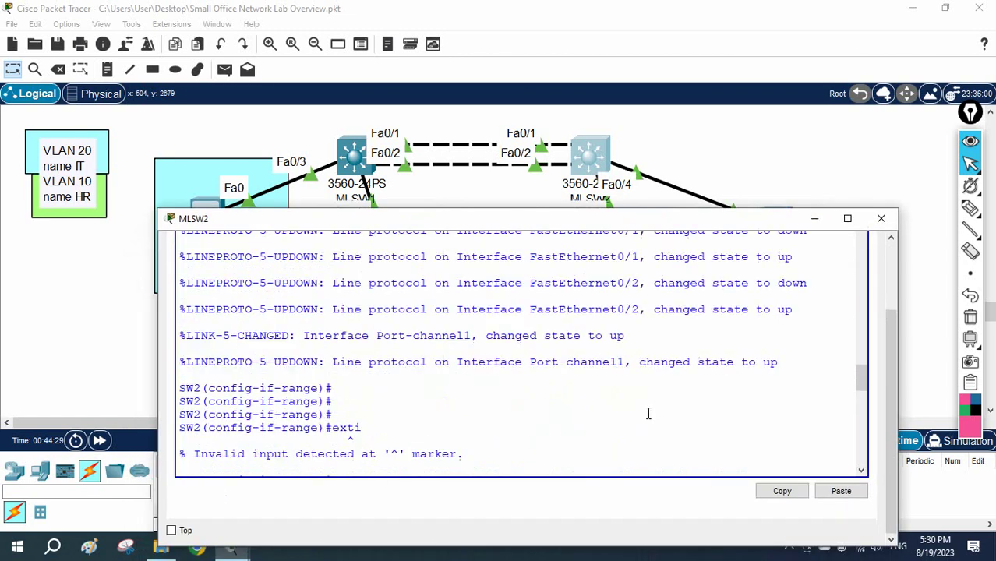
scroll(612, 389, up, 5)
drag(514, 345, 340, 345)
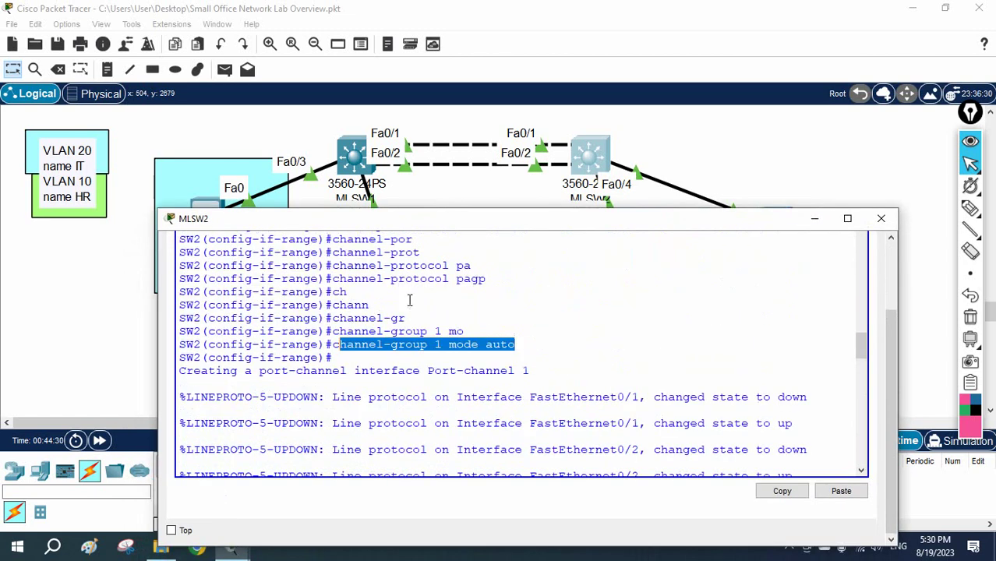
Open the MLSW1 switch's console at its interface configuration prompt.
click(356, 170)
drag(405, 218, 457, 205)
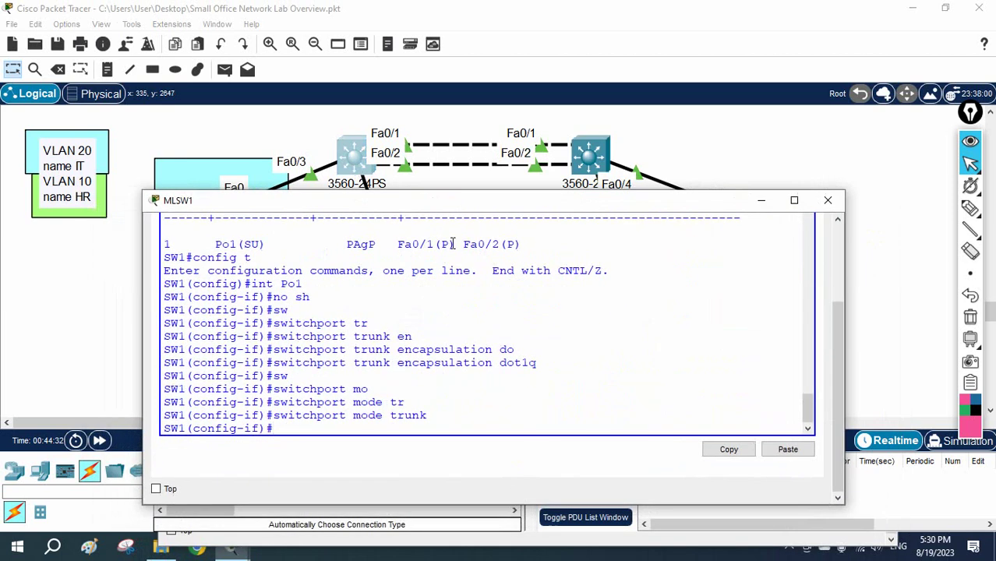
click(459, 309)
key(Return)
key(Return)
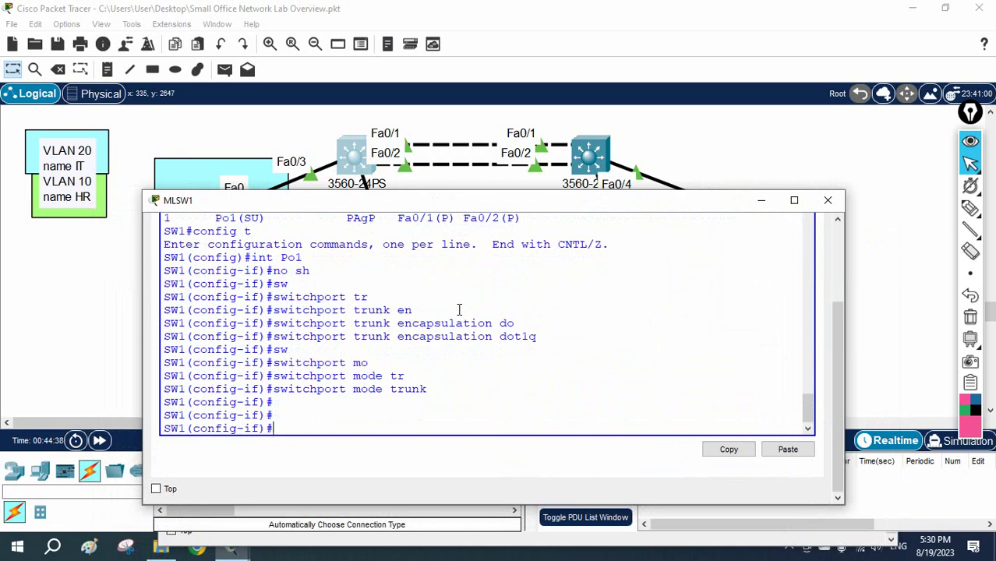
Try to remove the PAgP channel protocol from MLSW1's Po1 interface.
text(int)
key(BackSpace)
key(BackSpace)
key(BackSpace)
key(BackSpace)
text(no )
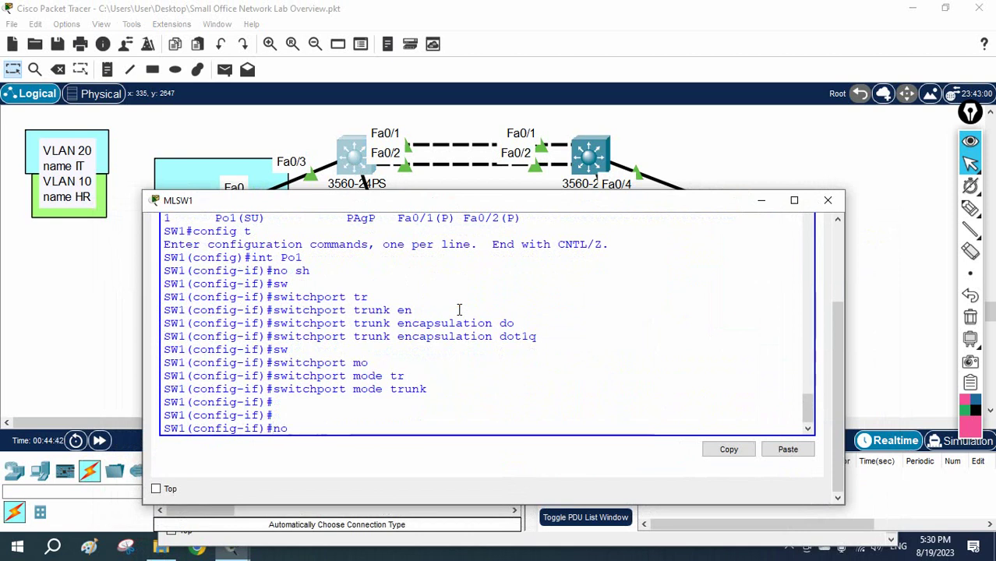
text(c)
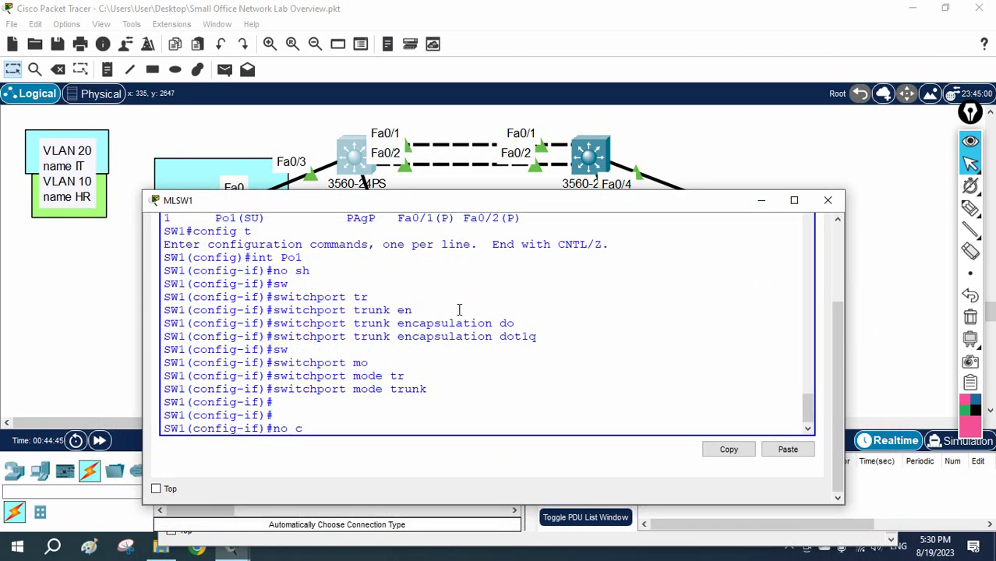
text(hannel-protc)
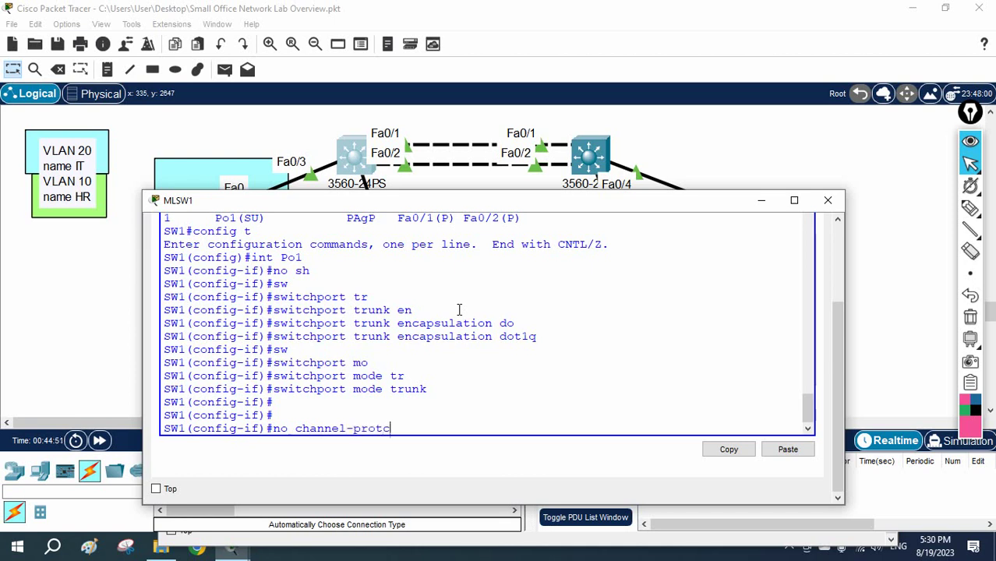
text(ol pagp)
key(Return)
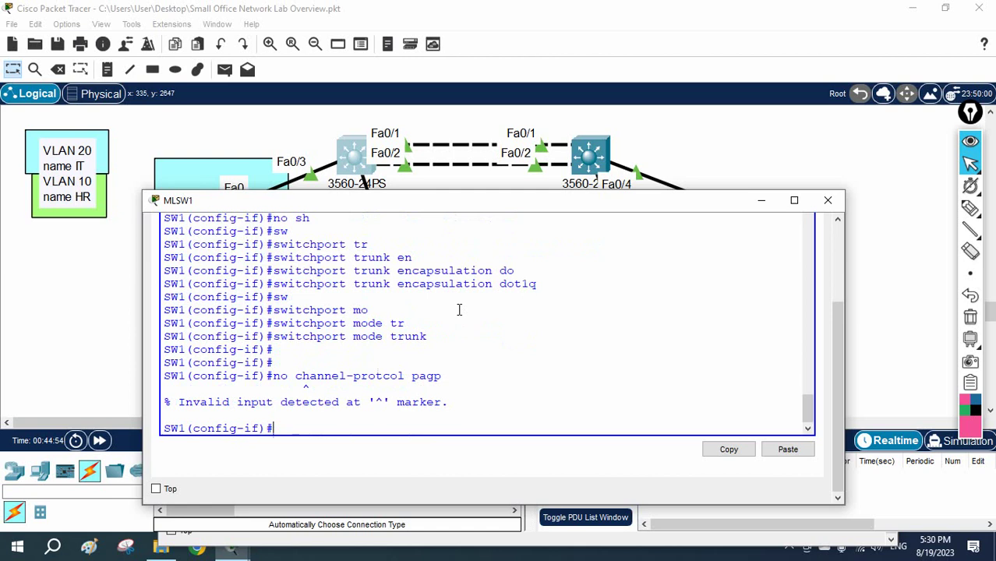
Exit the interface and global configuration modes on MLSW1 back to the privileged EXEC prompt.
text(no)
key(BackSpace)
key(BackSpace)
text(exit)
key(Return)
key(Return)
key(Return)
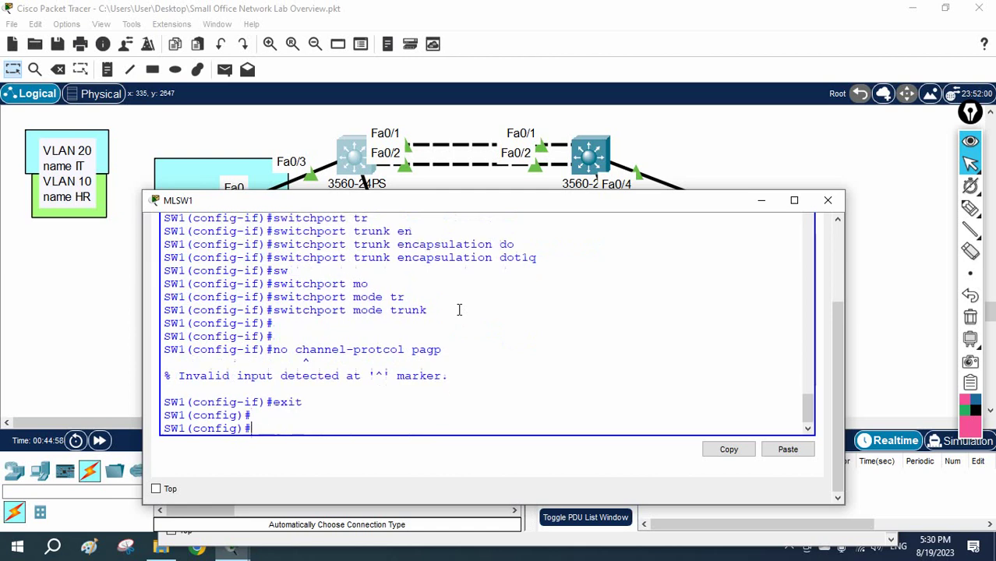
text(sh)
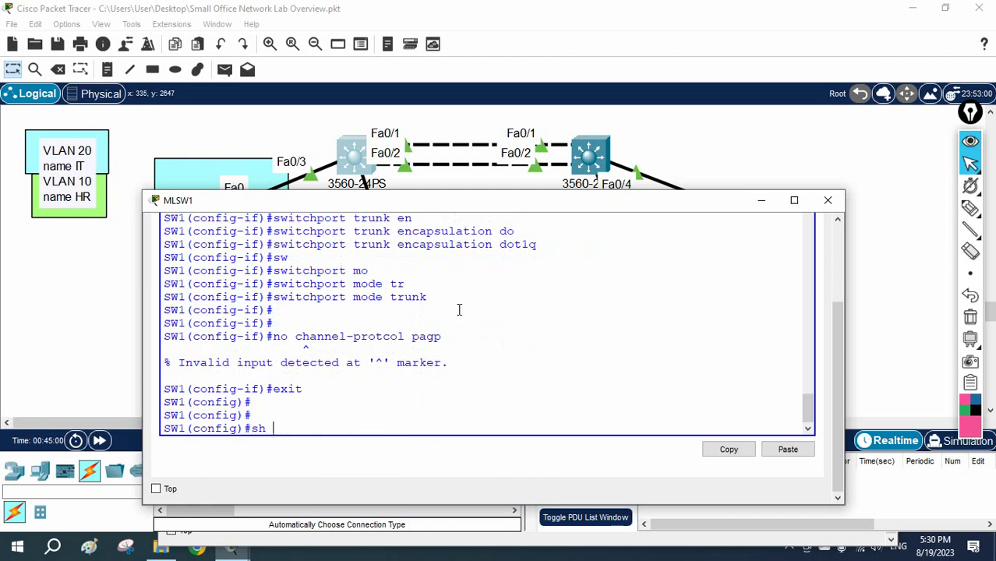
key(BackSpace)
key(BackSpace)
key(BackSpace)
text(exit)
key(Return)
key(Return)
key(Return)
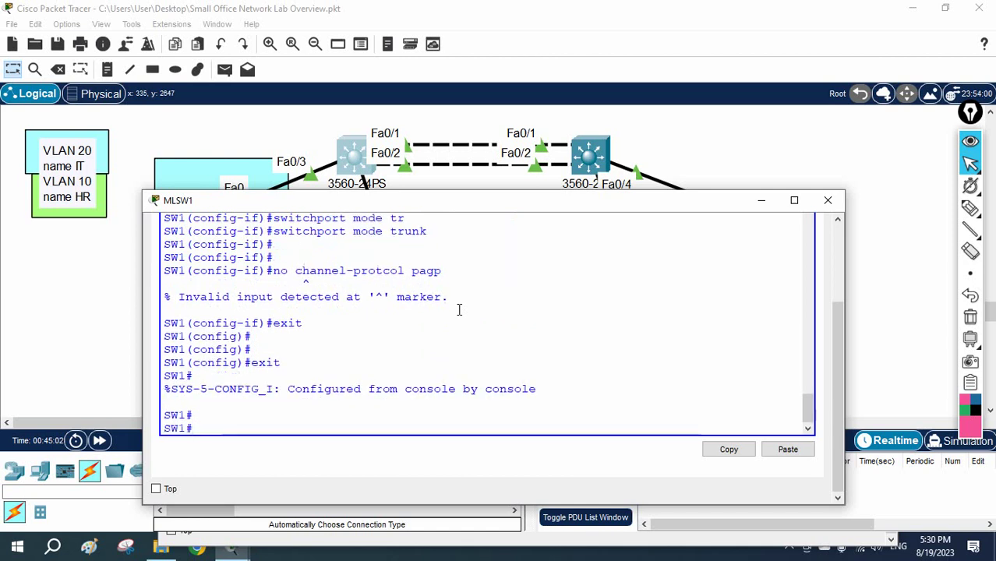
Display the brief IP interface status on MLSW1 in full.
text(sh ip int br)
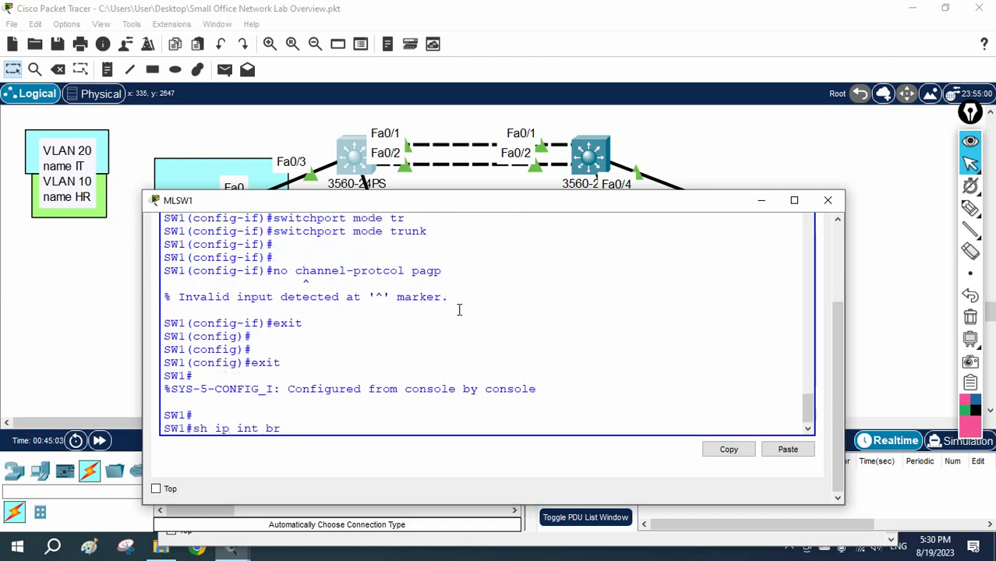
key(Return)
key(Return)
key(Return)
key(Return)
key(Return)
key(Return)
key(Return)
key(Return)
key(Return)
key(Return)
key(Return)
key(Return)
key(Return)
key(Return)
key(Return)
key(Return)
key(Return)
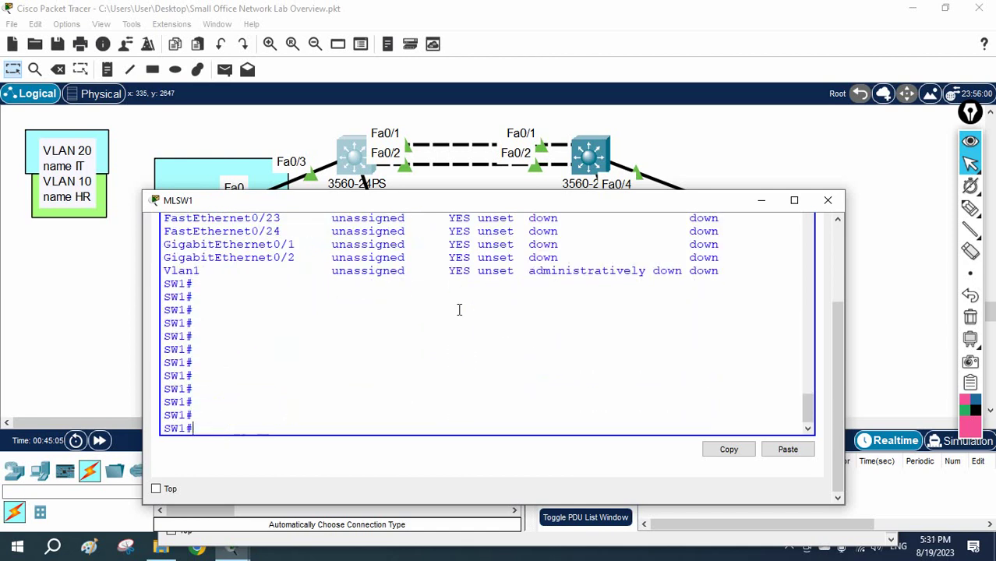
Examine the Port-channel1 and physical port entries in MLSW1's interface status listing.
scroll(459, 309, up, 12)
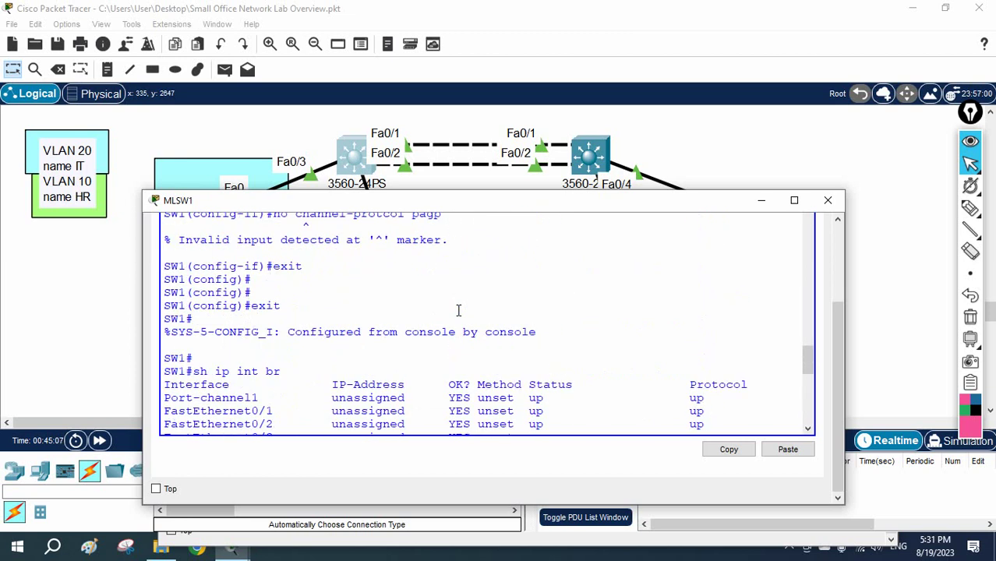
scroll(458, 311, down, 1)
drag(266, 354, 162, 352)
scroll(295, 343, down, 1)
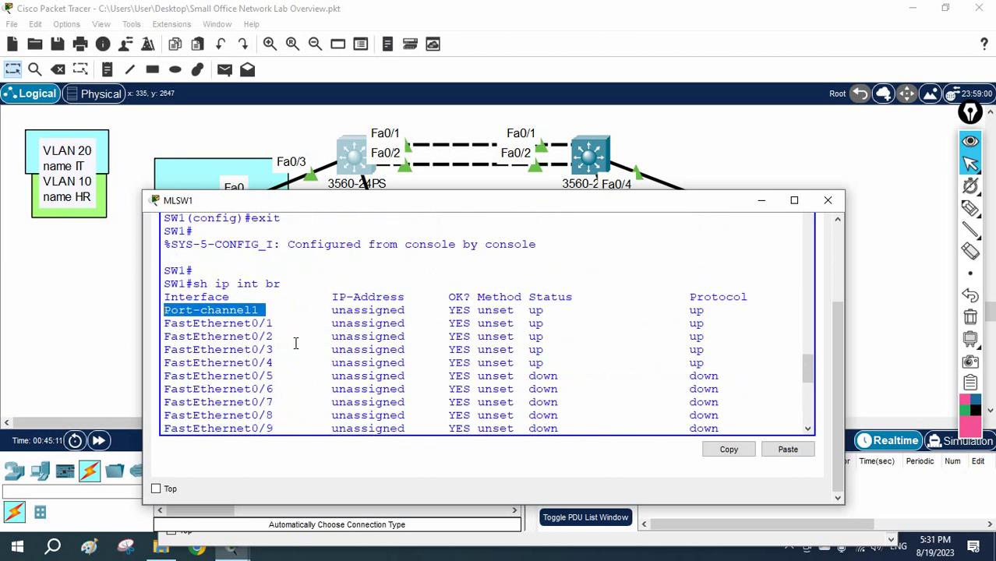
scroll(295, 343, down, 2)
scroll(296, 342, up, 2)
scroll(472, 328, down, 6)
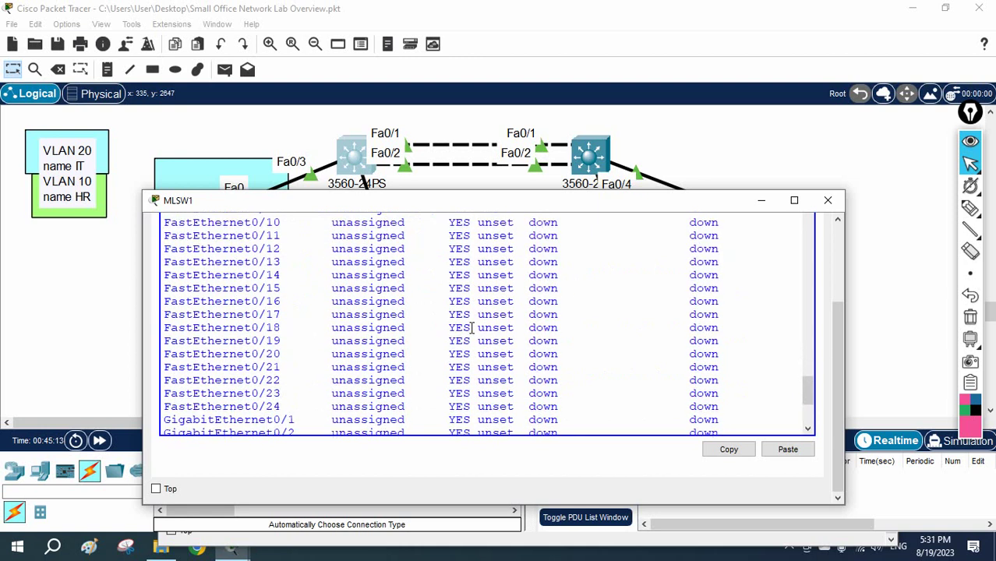
scroll(472, 327, down, 5)
Enter global configuration mode on MLSW1 and select the interface range f0/1-2.
text(config t)
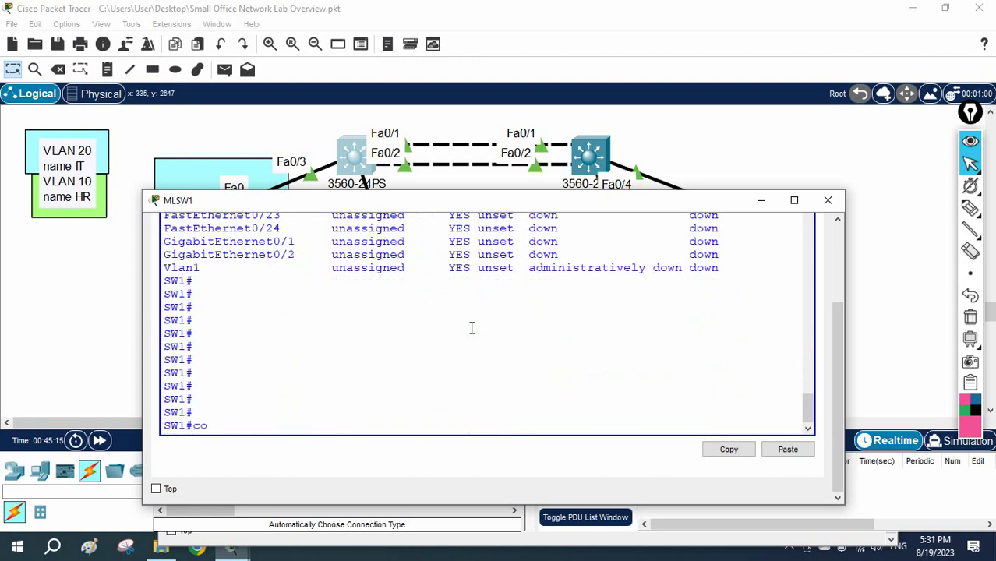
key(Return)
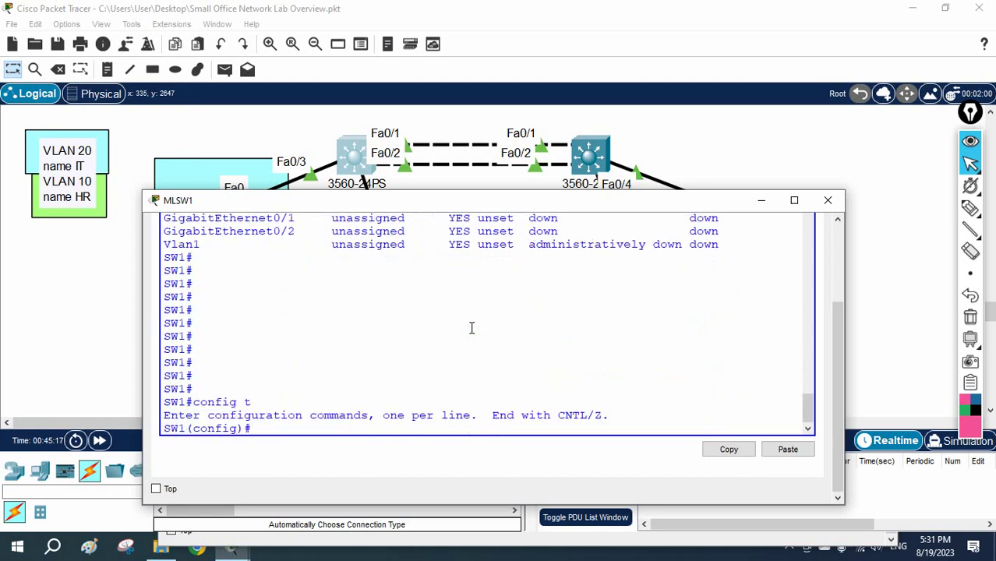
text(int r)
key(Tab)
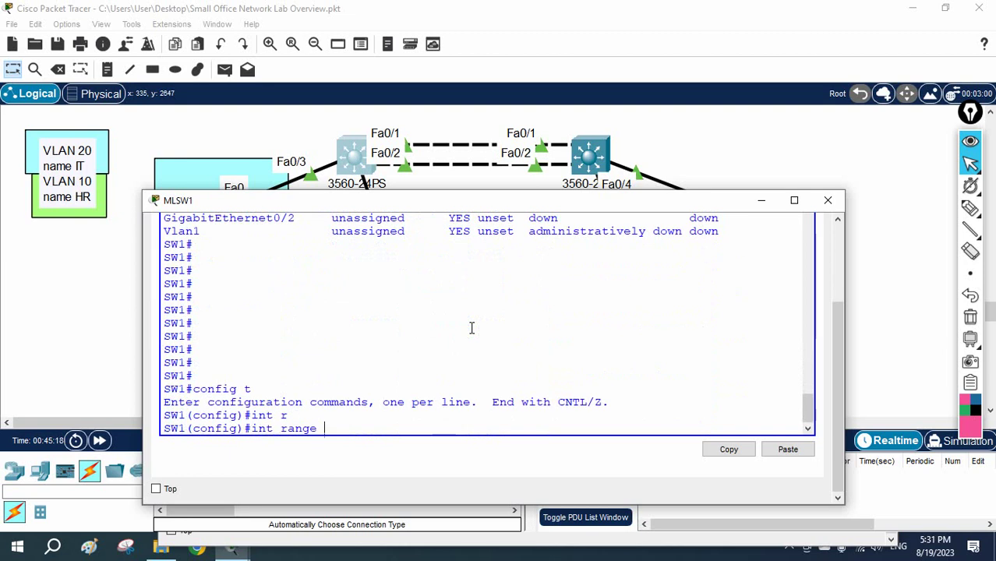
text(f0/1-2)
key(Return)
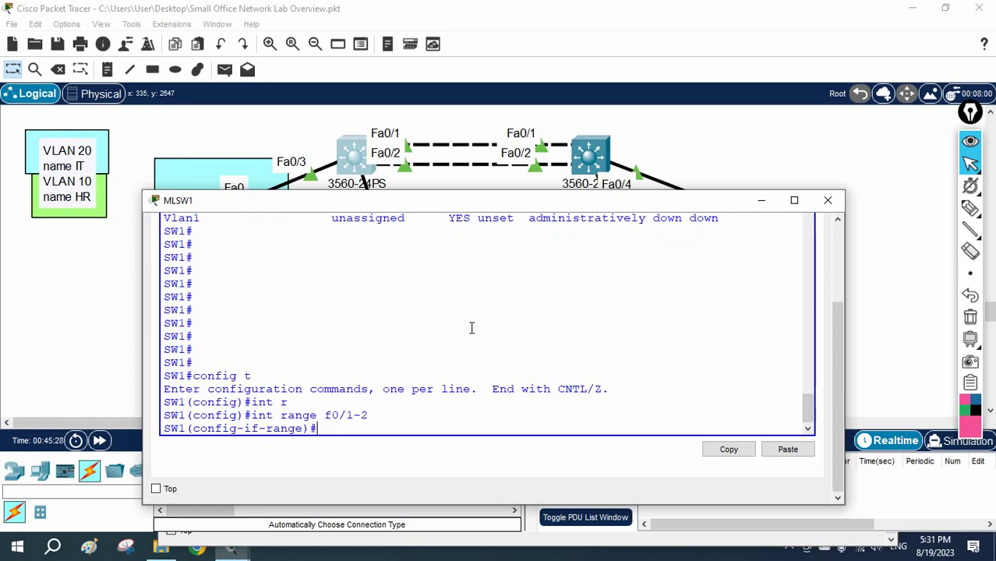
text(noshut)
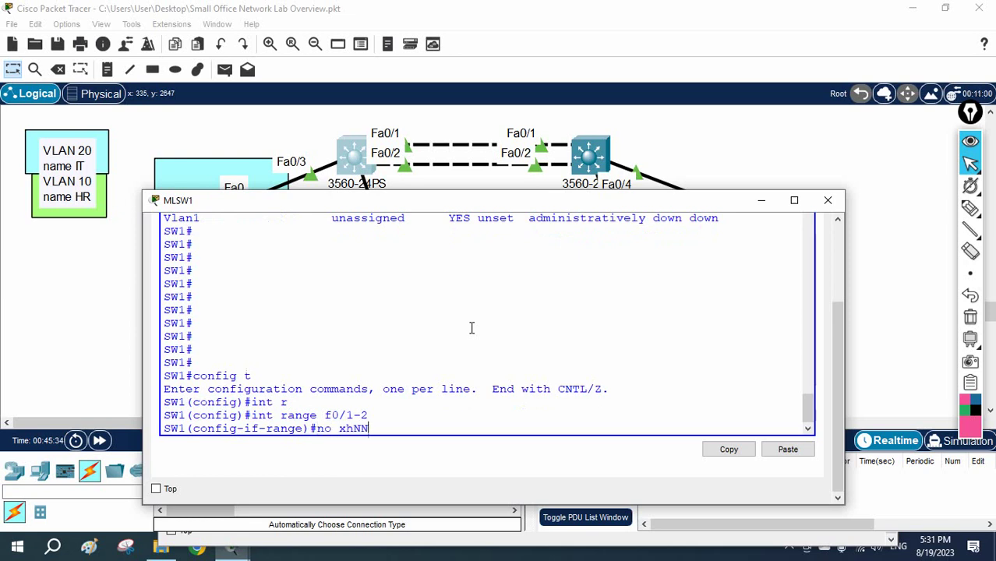
key(BackSpace)
key(BackSpace)
key(BackSpace)
key(BackSpace)
text(CH)
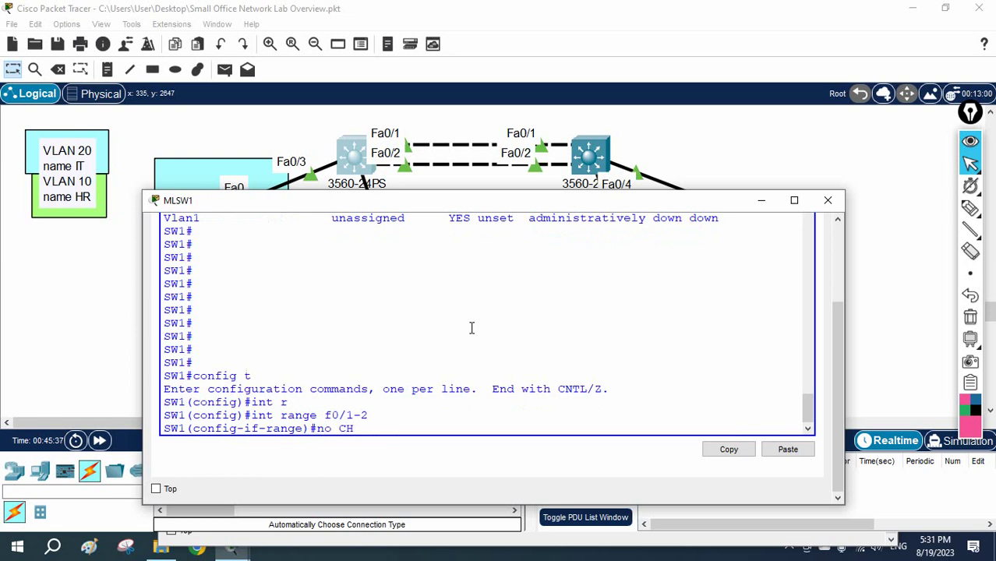
key(BackSpace)
key(BackSpace)
text(channel)
key(BackSpace)
key(BackSpace)
key(BackSpace)
key(BackSpace)
key(BackSpace)
key(BackSpace)
key(BackSpace)
key(BackSpace)
key(BackSpace)
Remove the PAgP channel protocol from MLSW1's interface range f0/1-2 with no channel-protocol pagp.
text(channel)
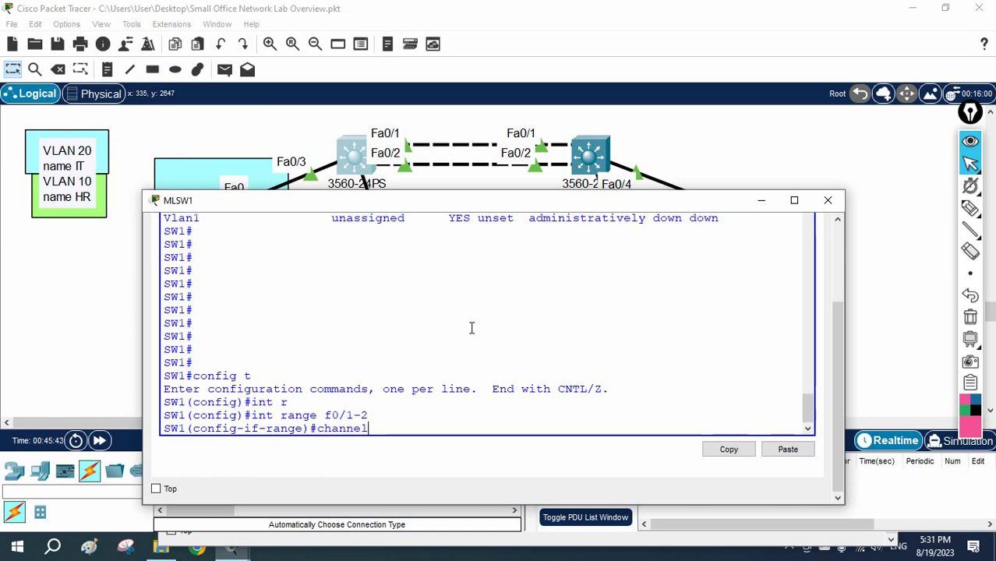
text(-pro)
key(Tab)
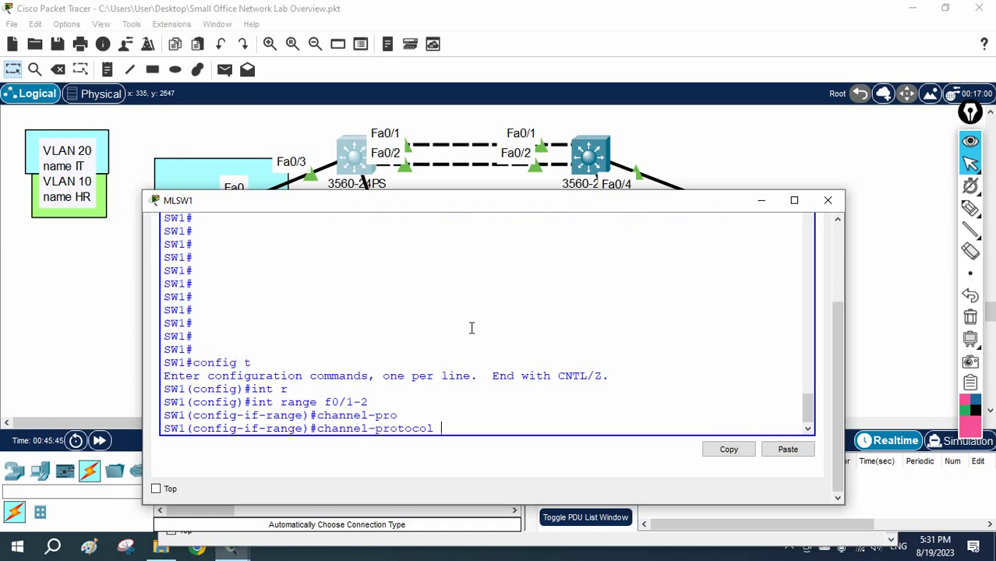
text(pagp)
key(Home)
text(no)
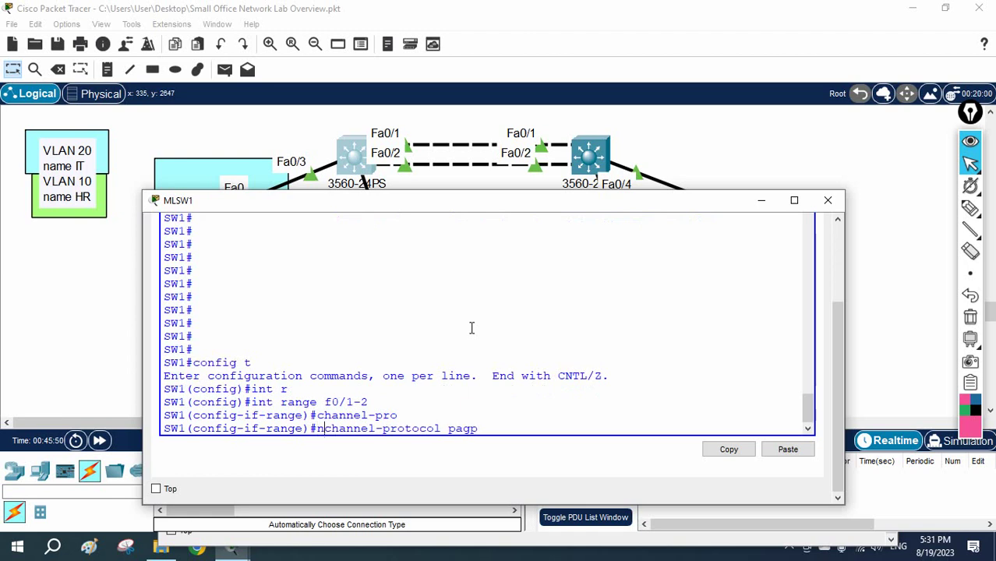
key(Return)
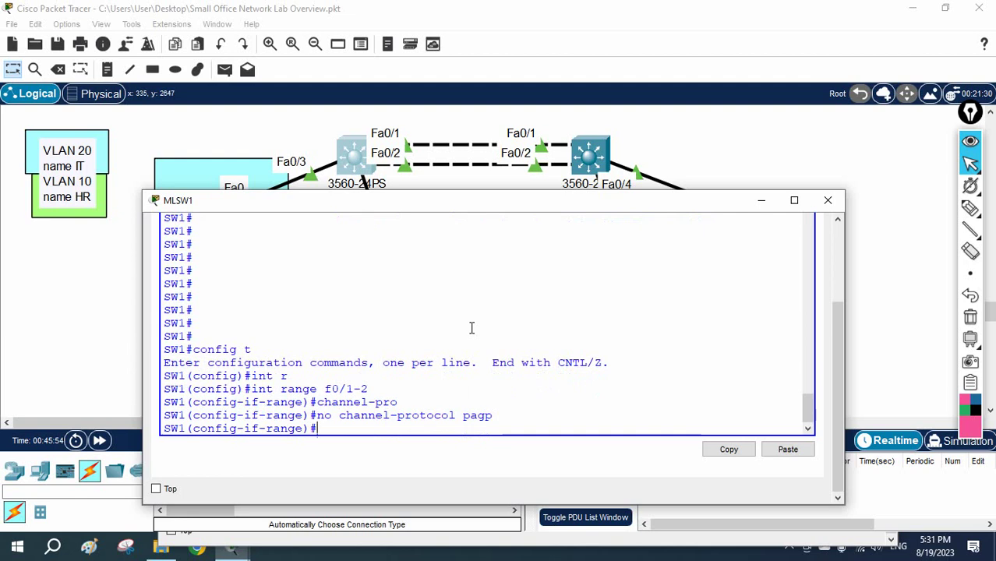
Remove the selected interfaces from channel group 1 with no channel-group 1 auto.
text(no c)
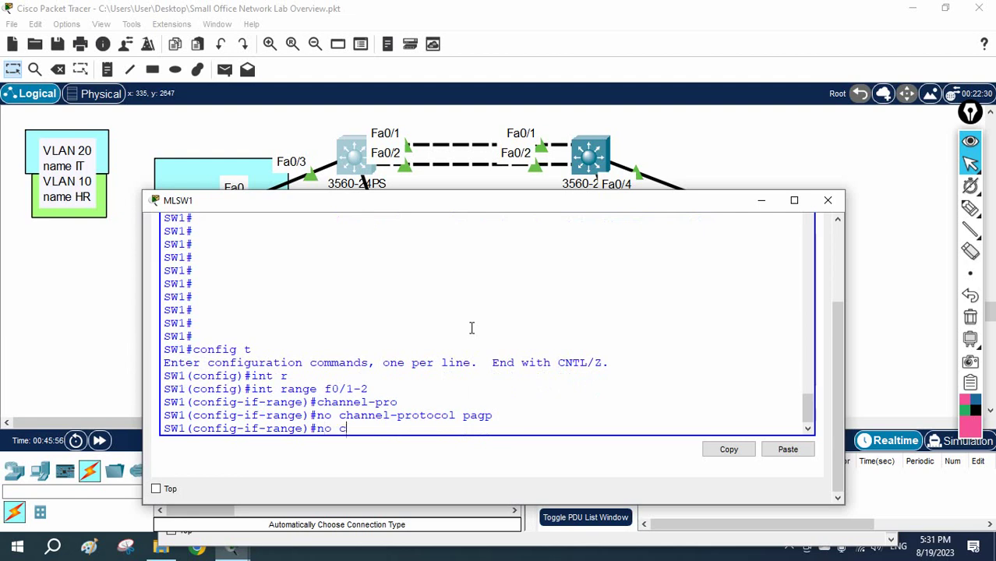
text(hannel-)
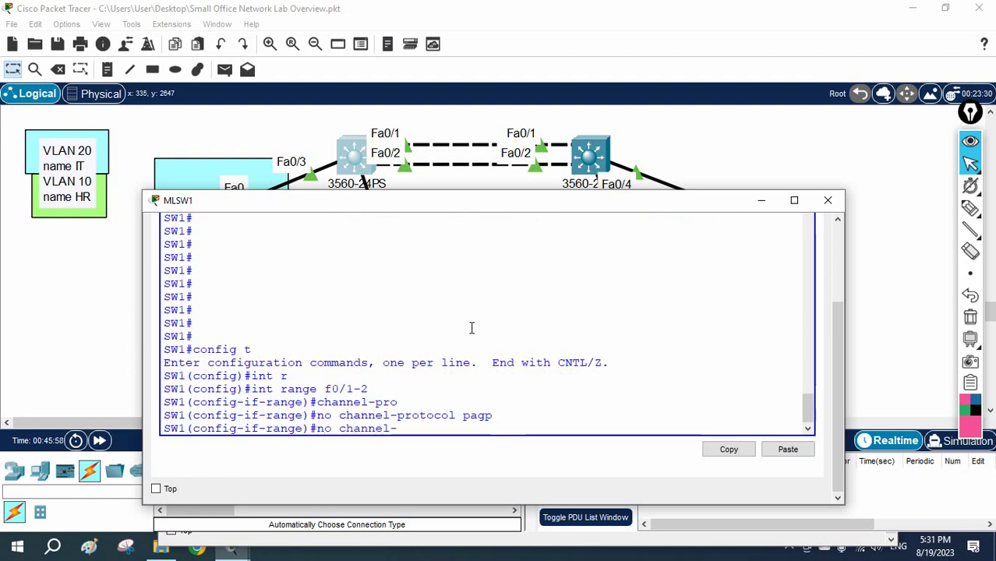
text(group)
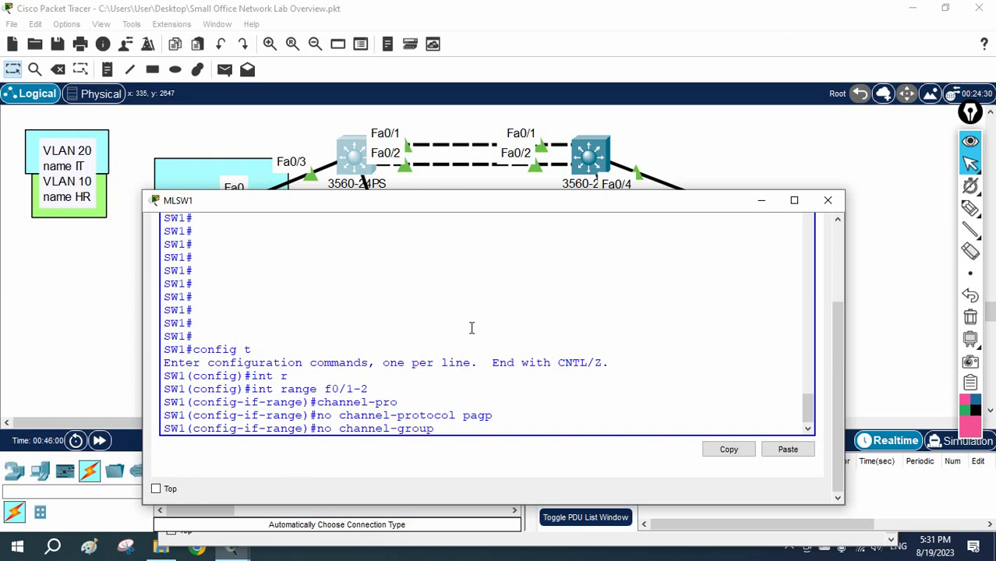
text( 1 auto)
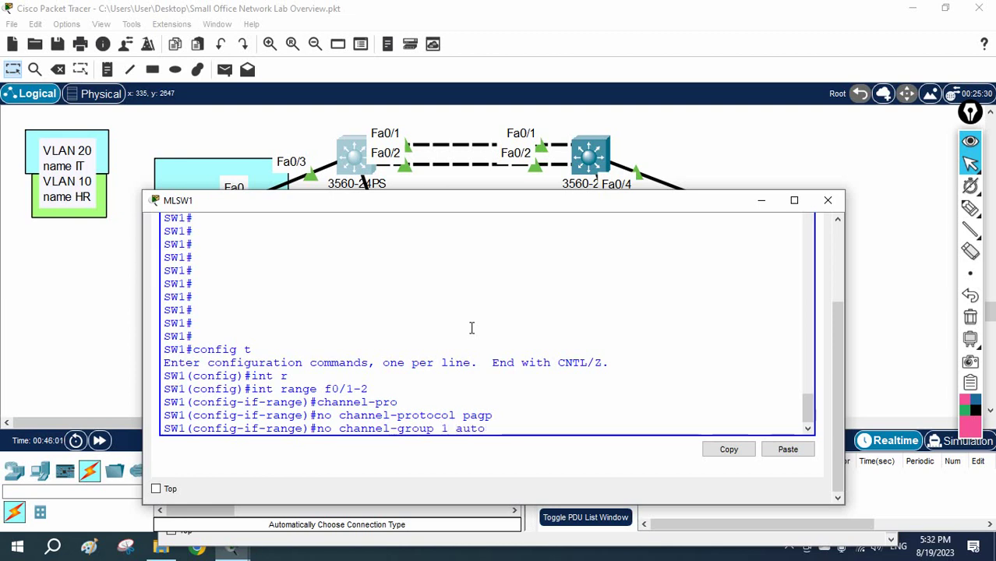
key(Return)
key(Return)
key(Return)
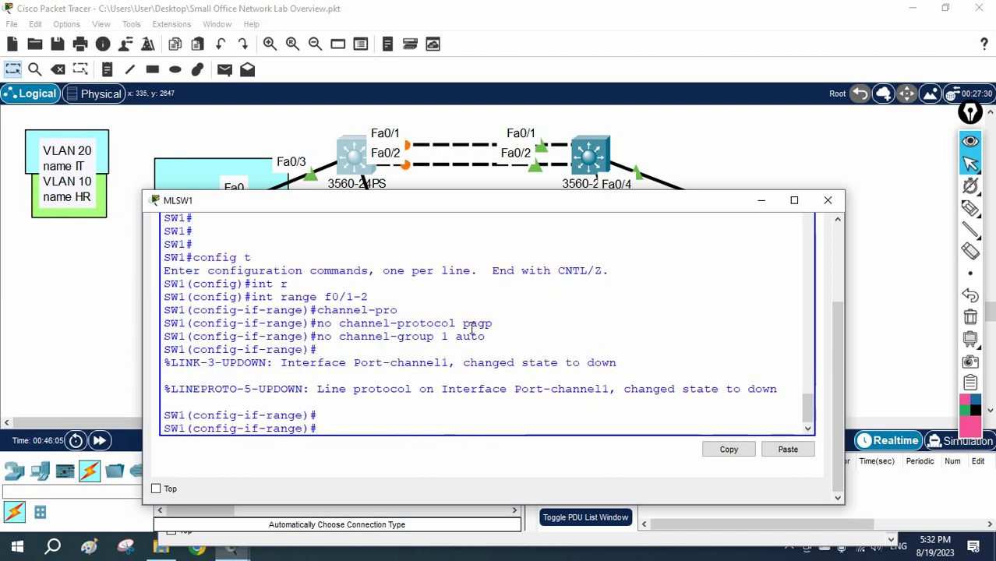
Leave the interface range and global configuration modes to reach MLSW1's privileged EXEC prompt.
text(exit)
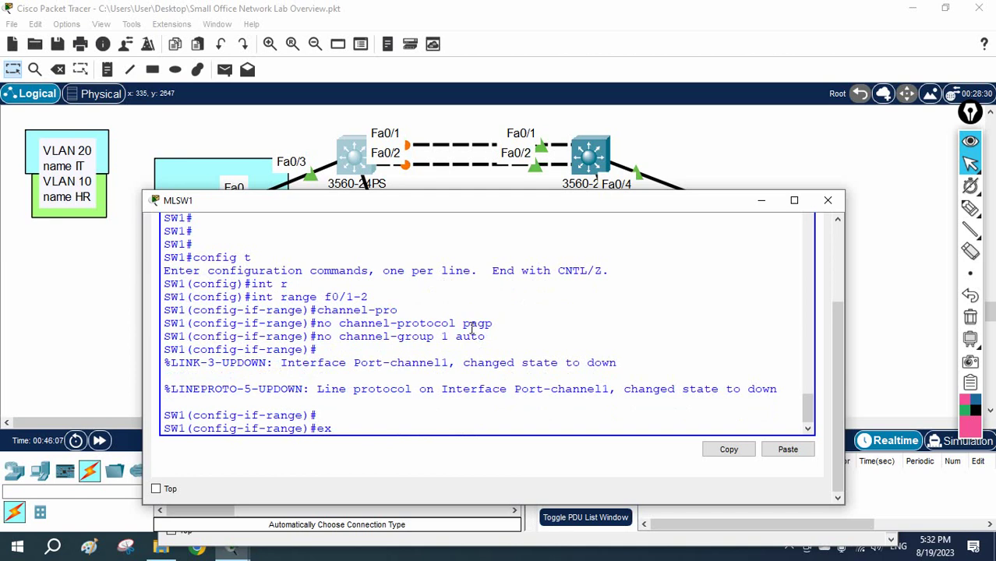
key(Return)
key(Return)
key(Return)
text(exit)
key(Return)
key(Return)
key(Return)
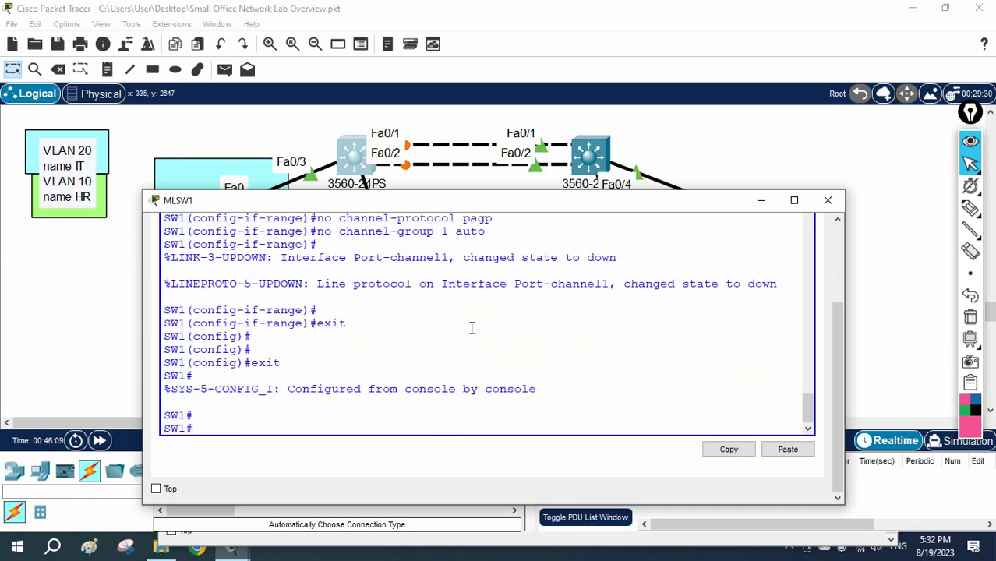
Display the EtherChannel summary on MLSW1 with sh etherchannel summary.
text(sh eth)
key(Tab)
text(su)
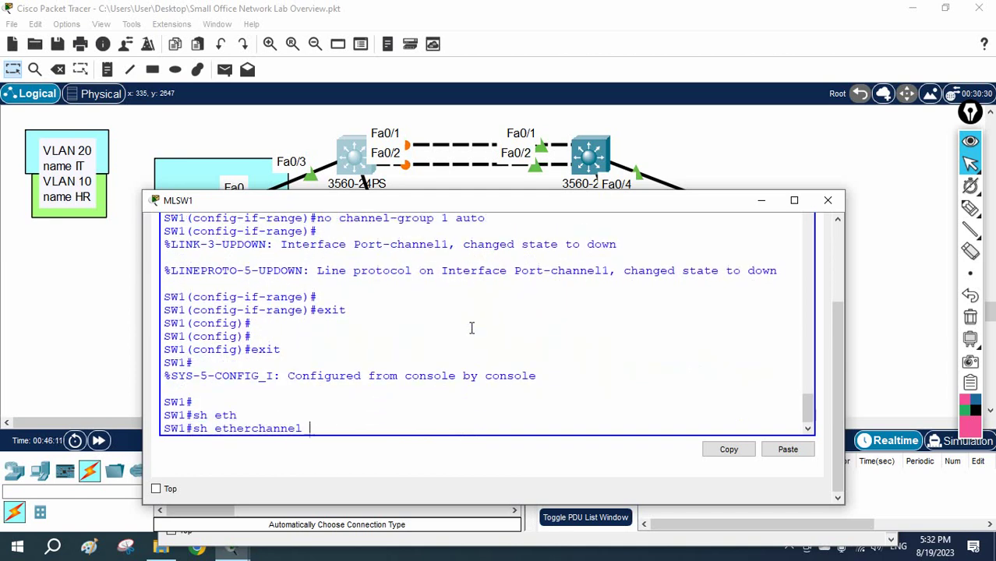
key(Tab)
key(Return)
key(Return)
key(Return)
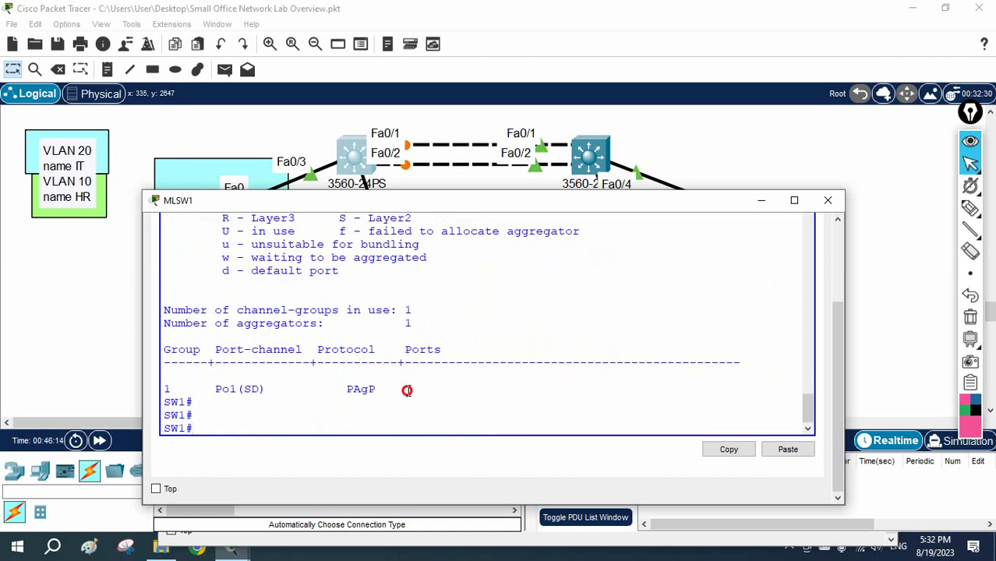
Examine group 1's ports and port-channel flags in MLSW1's summary against the flag legend.
drag(407, 389, 429, 378)
drag(267, 390, 234, 385)
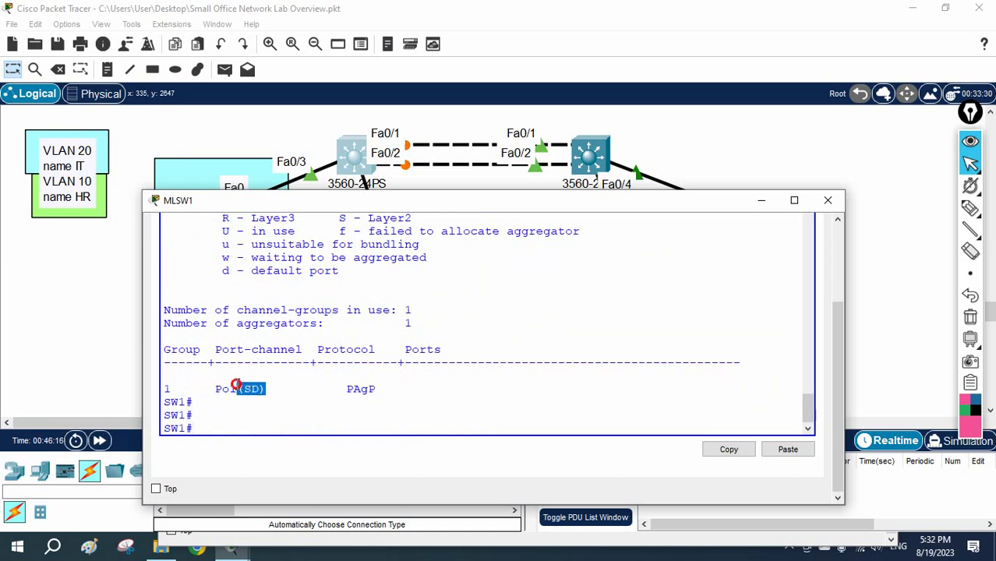
scroll(296, 396, up, 2)
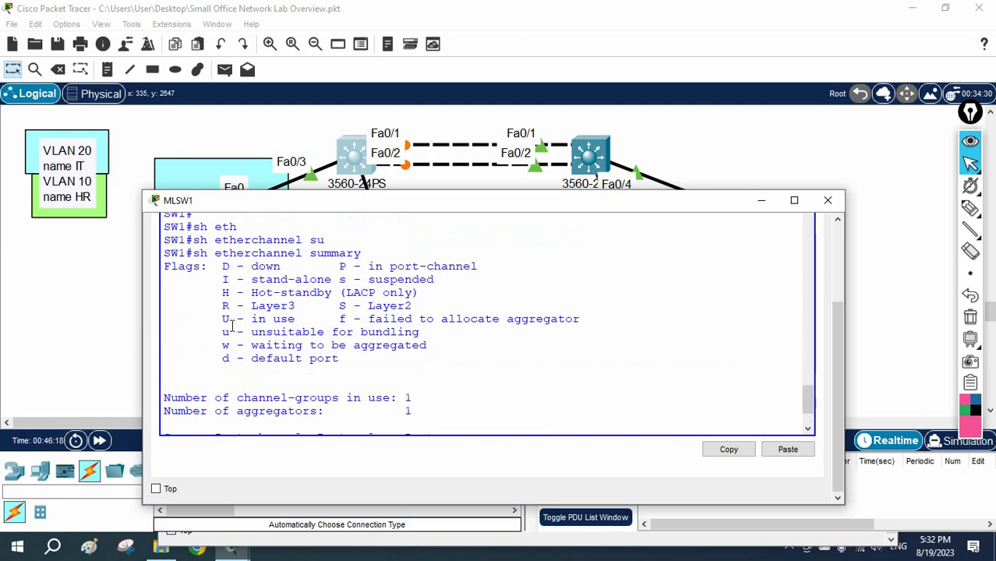
drag(430, 305, 333, 305)
drag(280, 266, 222, 266)
scroll(332, 290, down, 2)
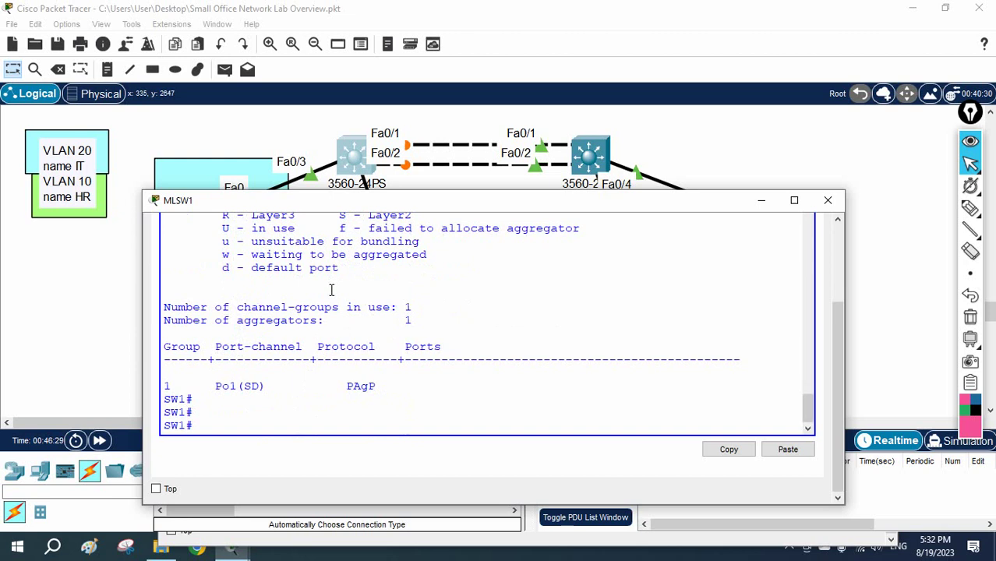
Switch to MLSW2's command line at its privileged EXEC prompt.
click(580, 154)
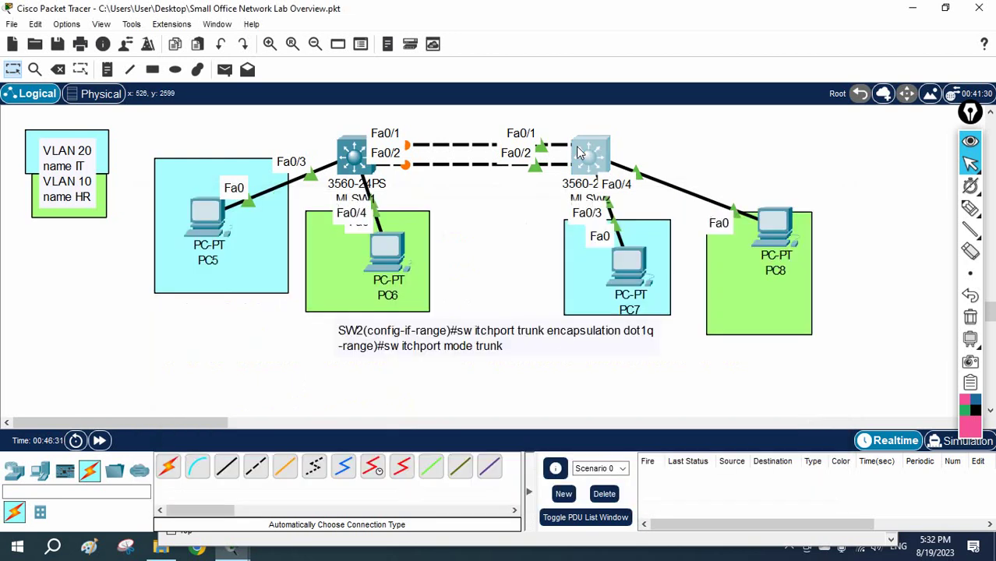
click(581, 315)
key(Return)
key(Return)
key(Return)
key(Return)
key(Return)
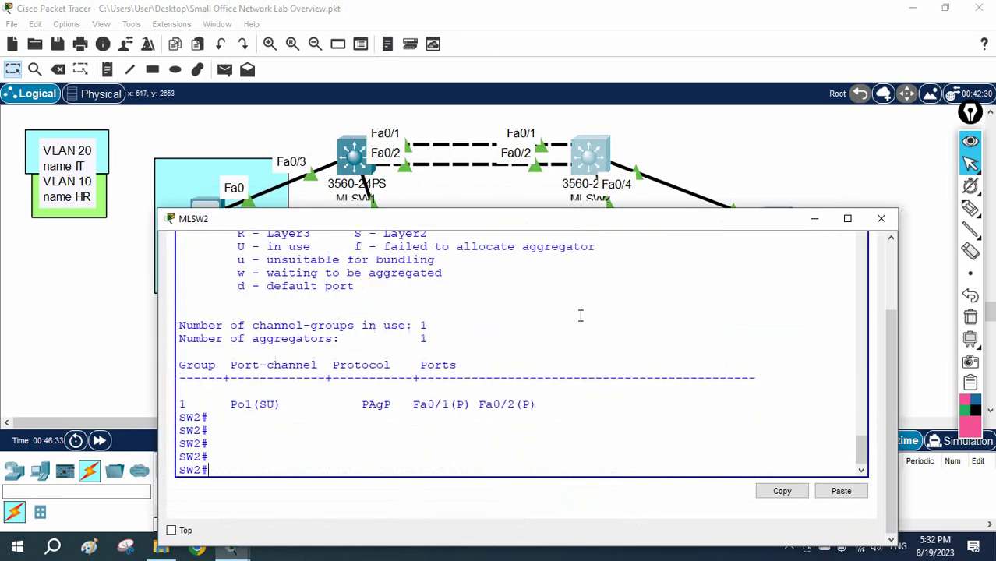
Enter global configuration mode on MLSW2 and select the interface range f0/1-2.
text(config t)
key(Return)
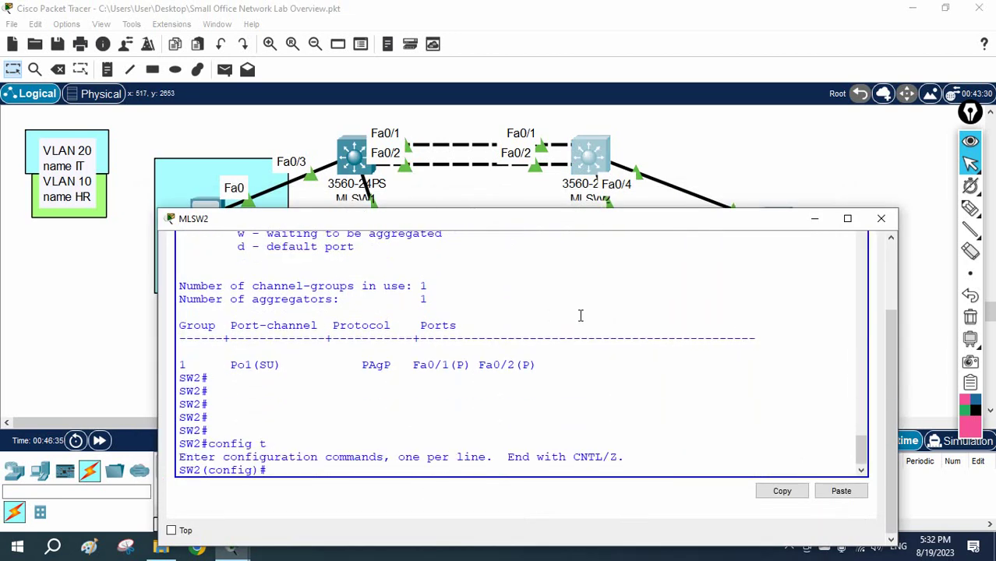
text(int r)
key(Tab)
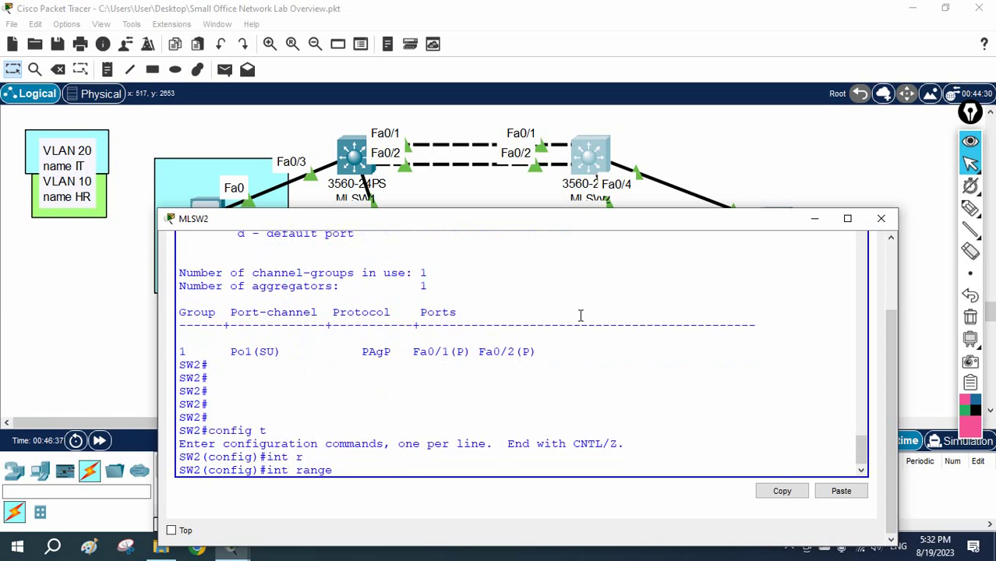
text(f0/1-2)
key(Return)
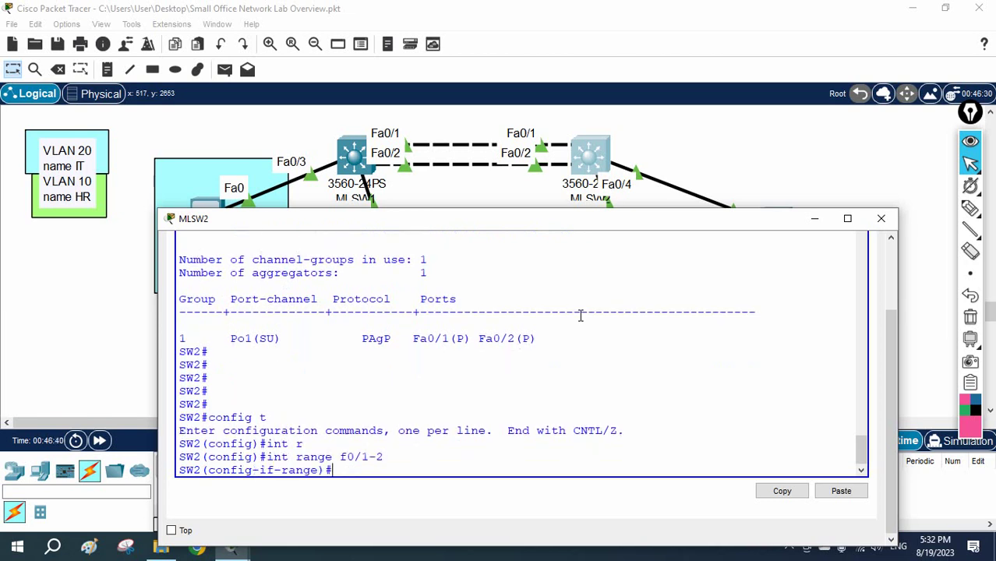
Remove the PAgP channel protocol from MLSW2's interface range f0/1-2 with no channel-protocol pagp.
text(no channel)
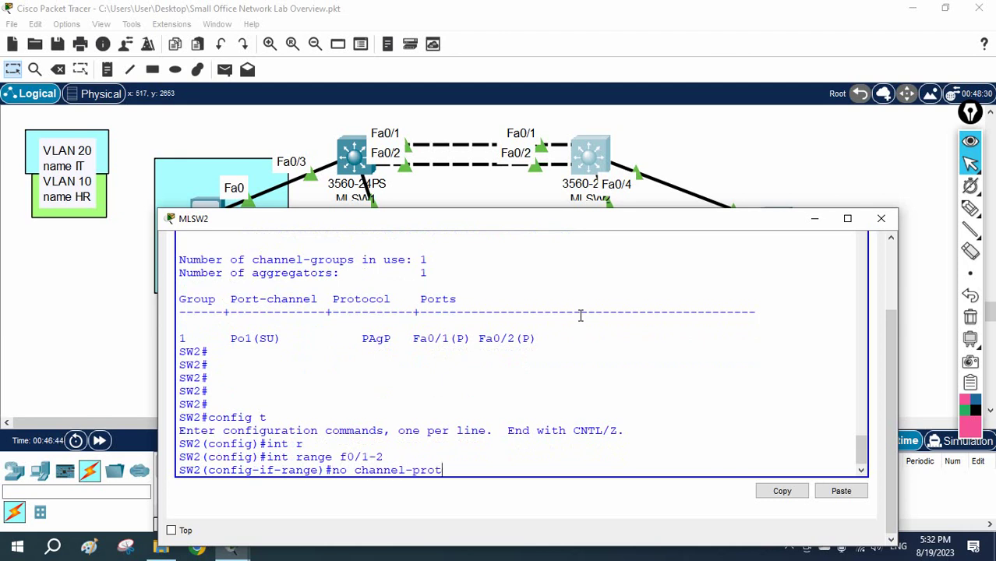
text(-prot)
key(Tab)
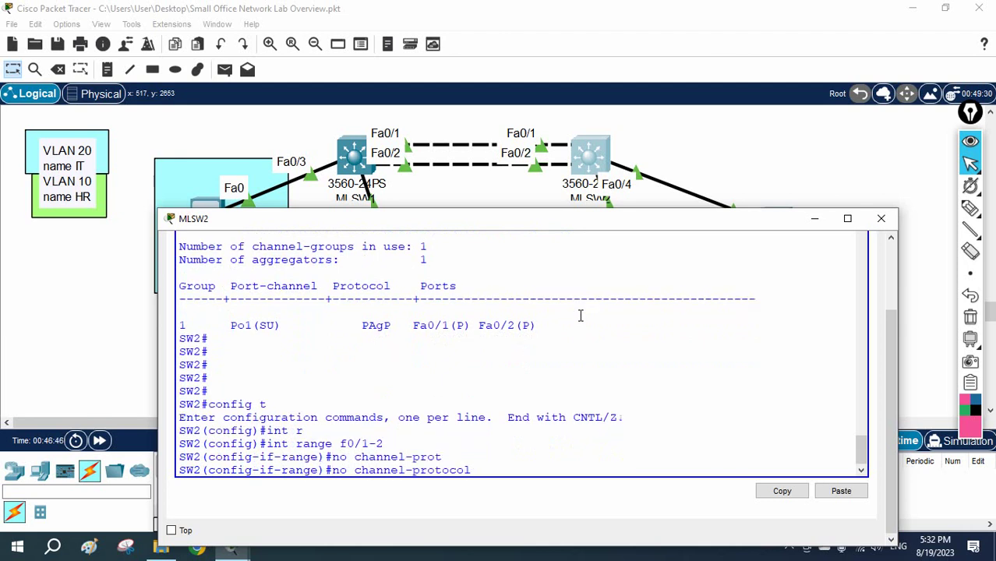
text(pa)
key(Tab)
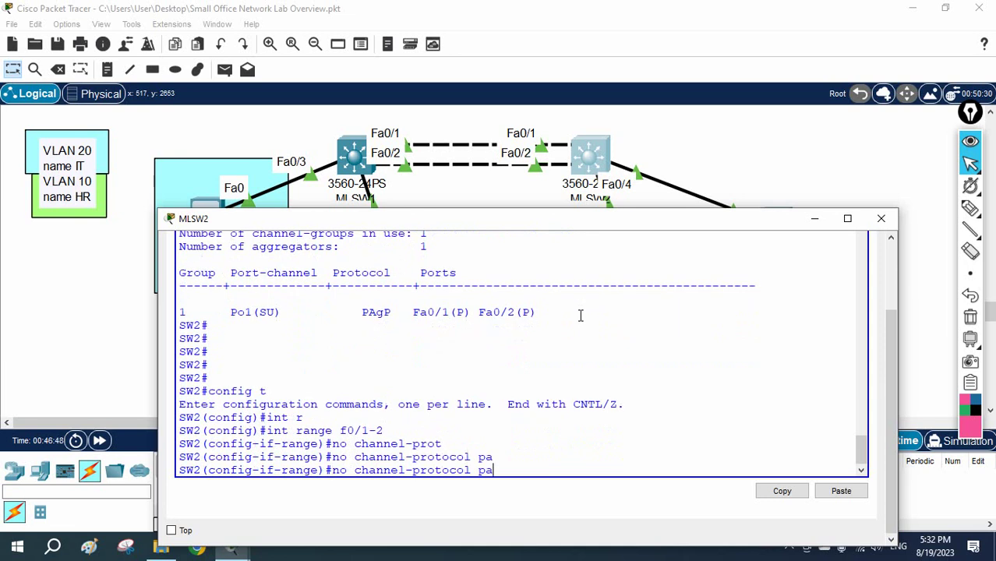
text(g)
key(Tab)
text(p)
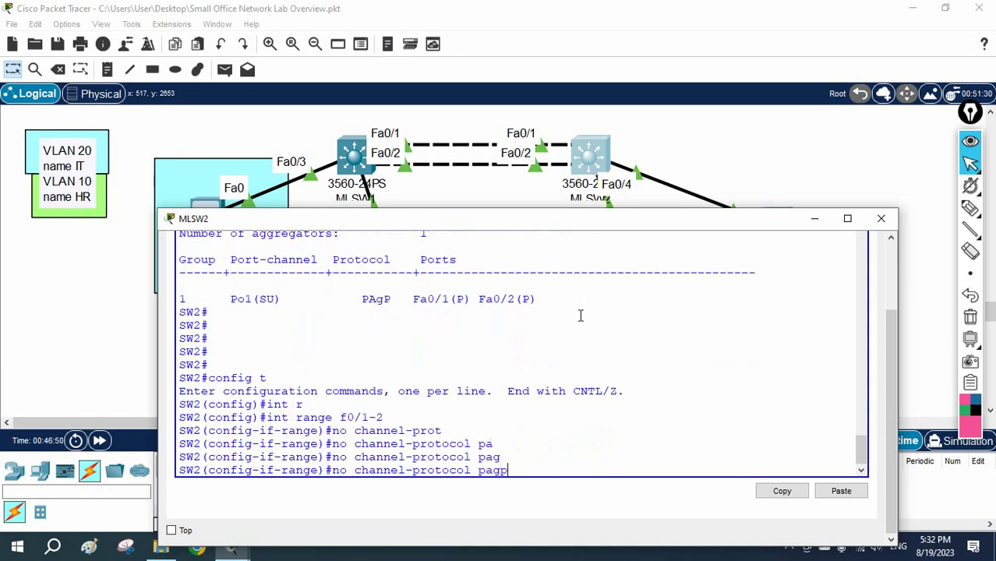
key(Return)
Remove MLSW2's selected interfaces from channel group 1 with no channel-group 1 mo, then no channel-group 1 mode de.
text(n)
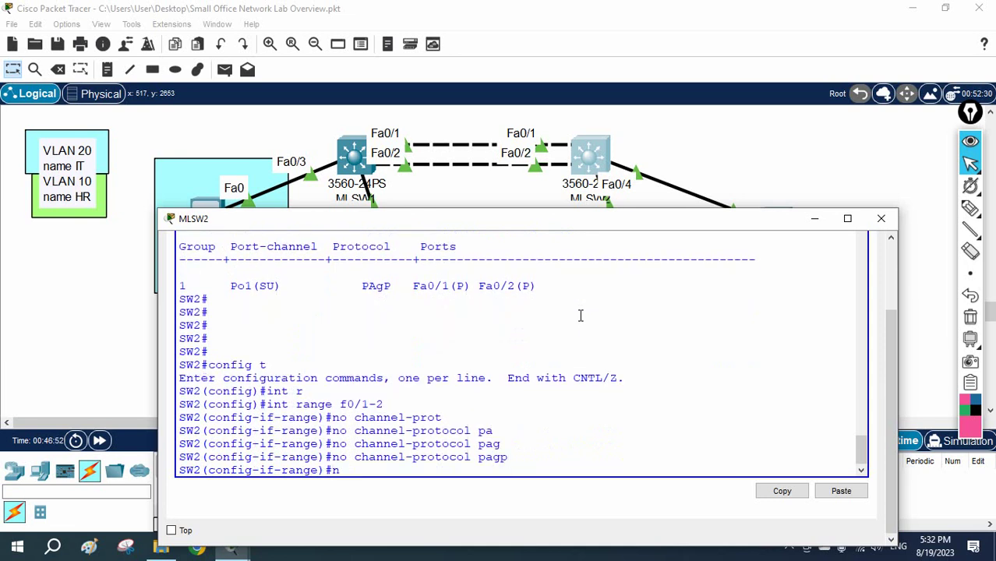
text(o channel-group )
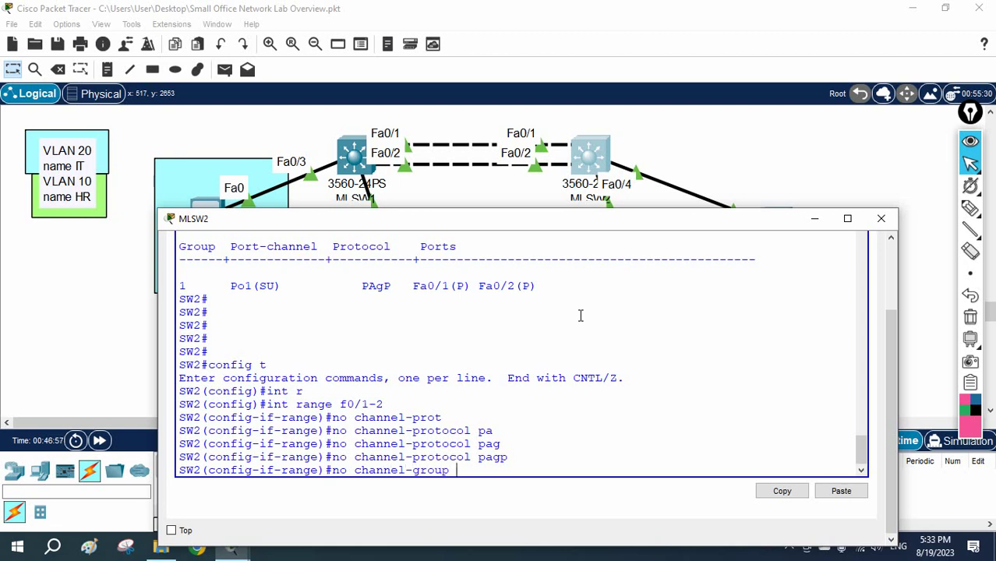
text(1 mo)
key(Return)
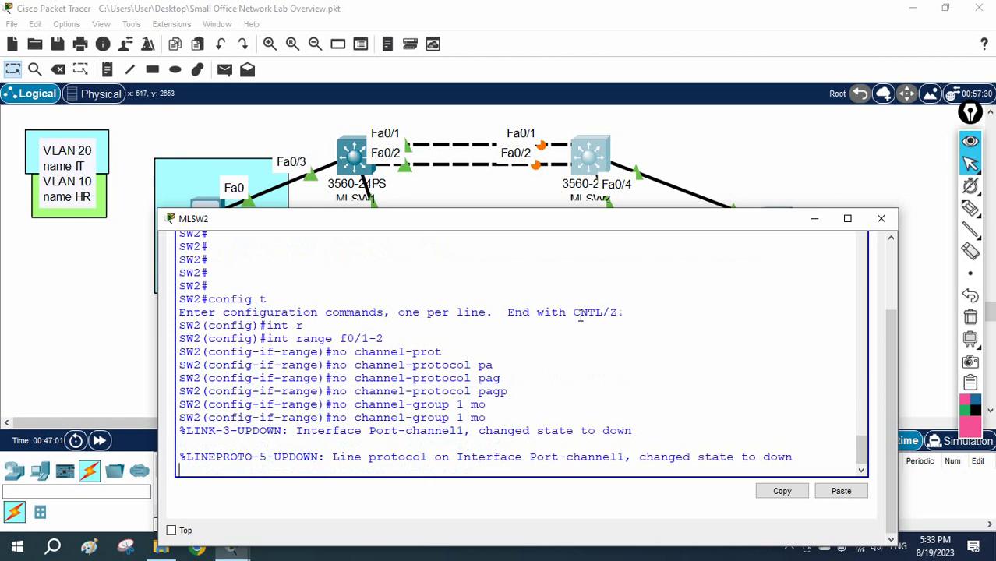
key(Return)
key(Up)
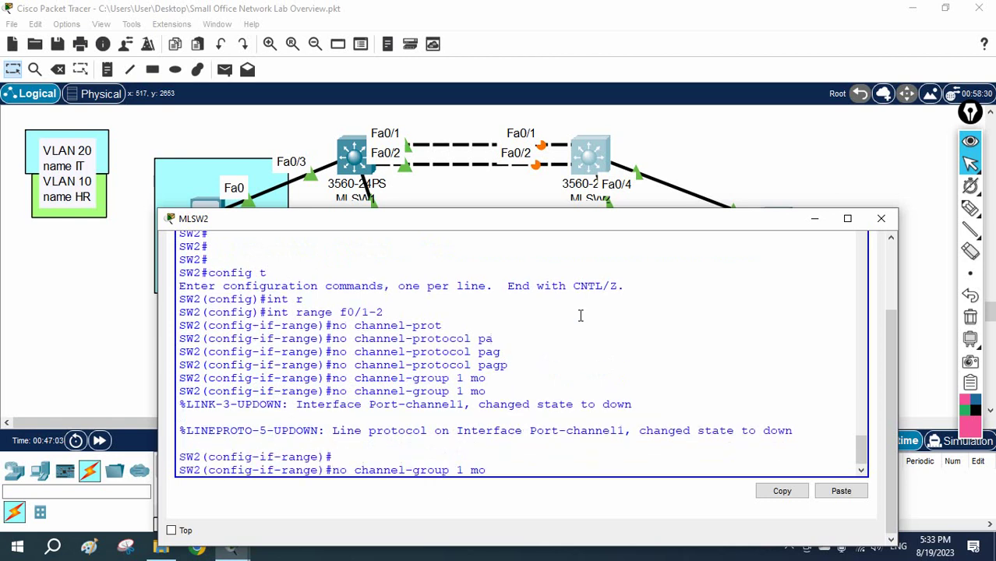
text(de)
key(Tab)
text(de)
key(Tab)
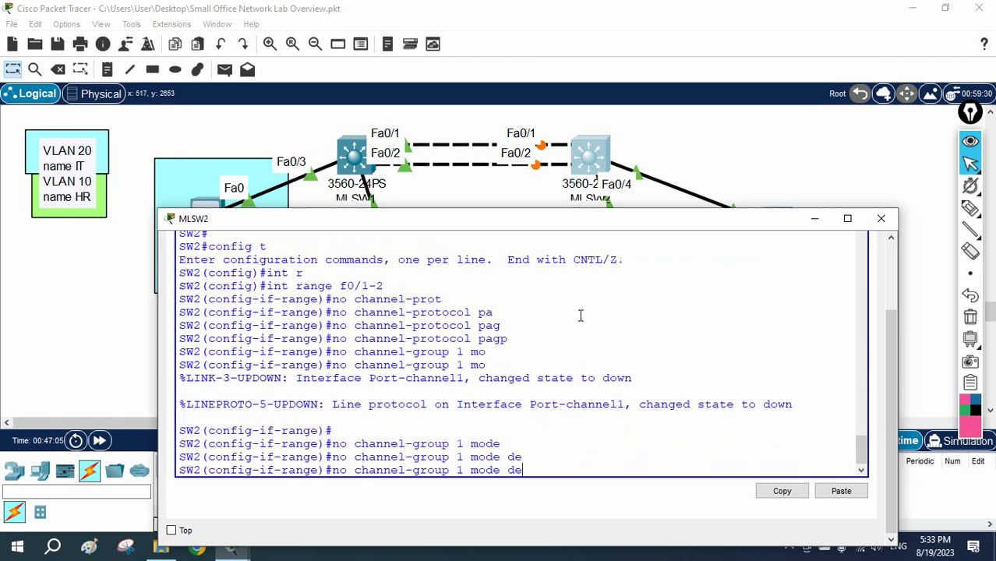
key(Return)
key(Return)
Exit the interface range and global configuration modes to reach MLSW2's privileged EXEC prompt.
text(e)#e)
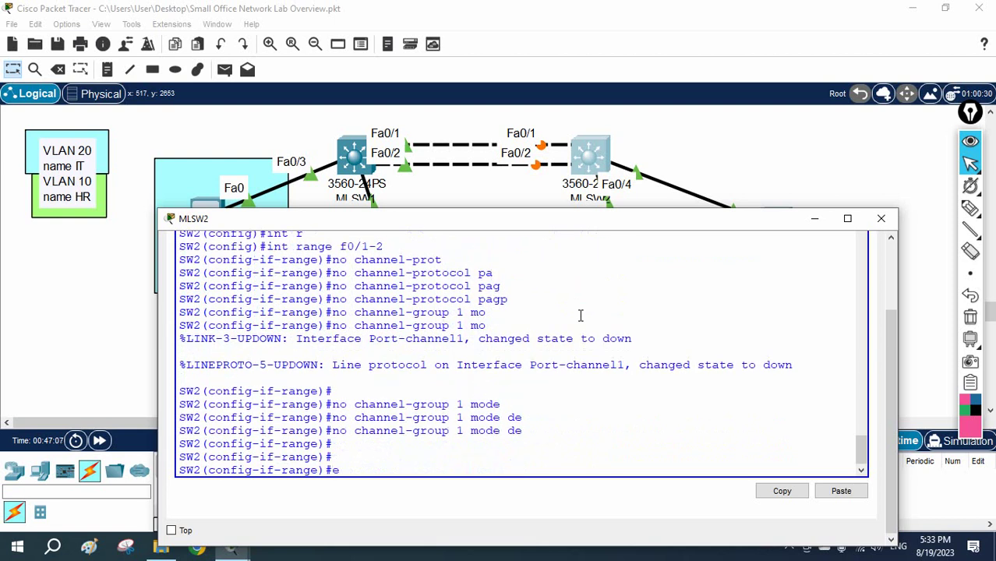
text(xit)
key(Return)
key(Return)
key(Return)
key(Return)
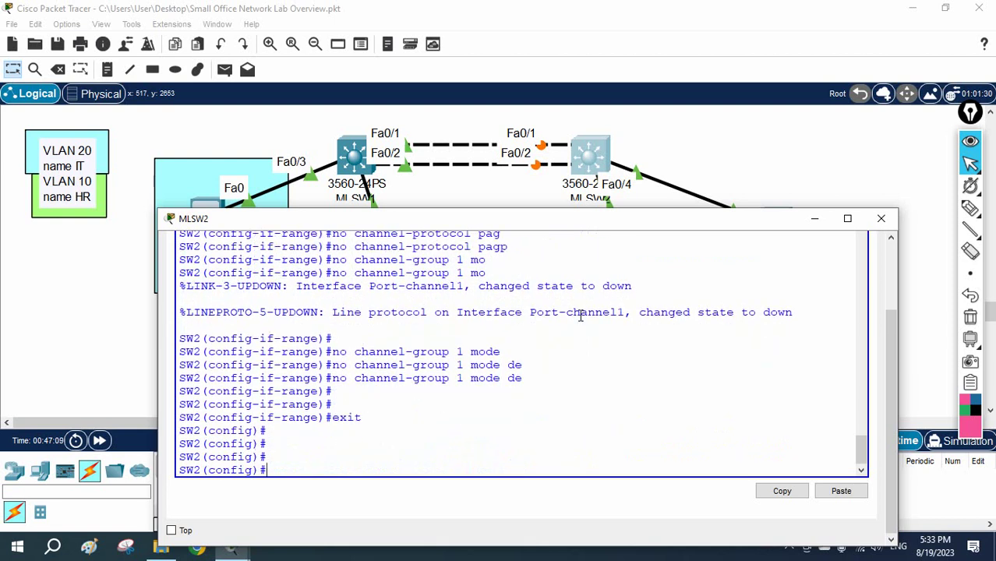
text(exit)
key(Return)
key(Return)
key(Return)
key(Return)
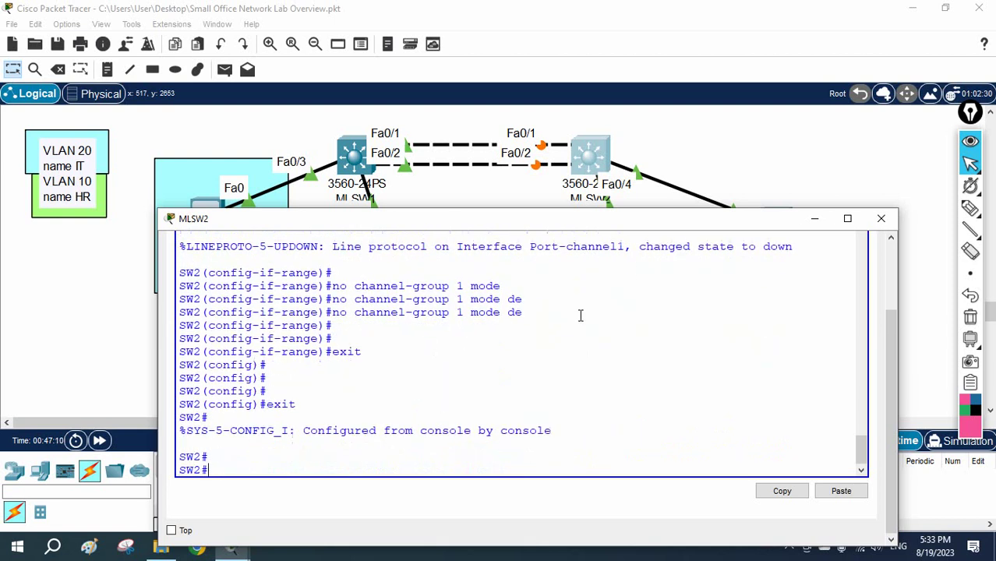
Display MLSW2's interface overview with sh ip int br, examine the Port-channel1 entry, and quit the listing.
text(sh )
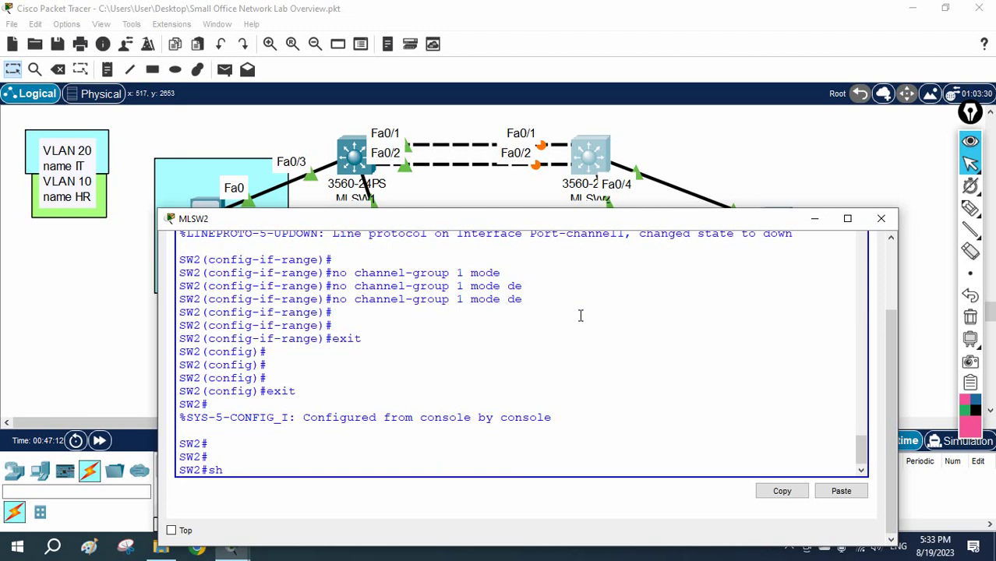
text(ip int b)
key(Return)
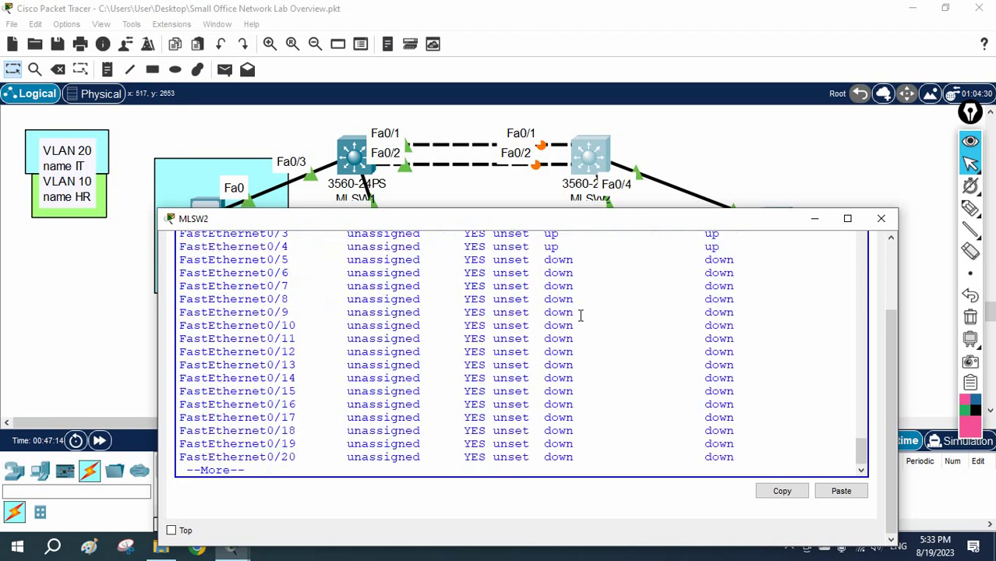
scroll(262, 288, up, 3)
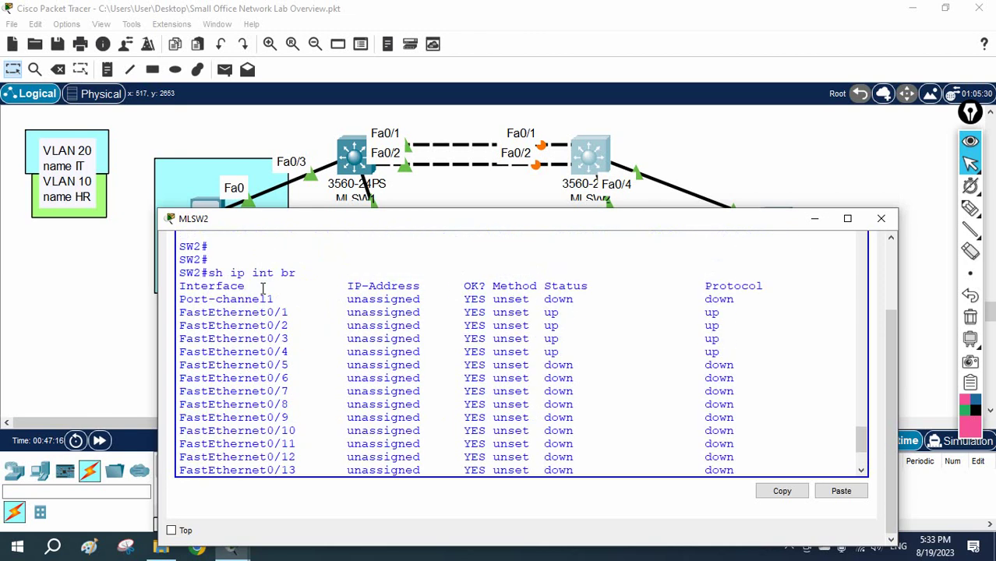
drag(282, 300, 181, 294)
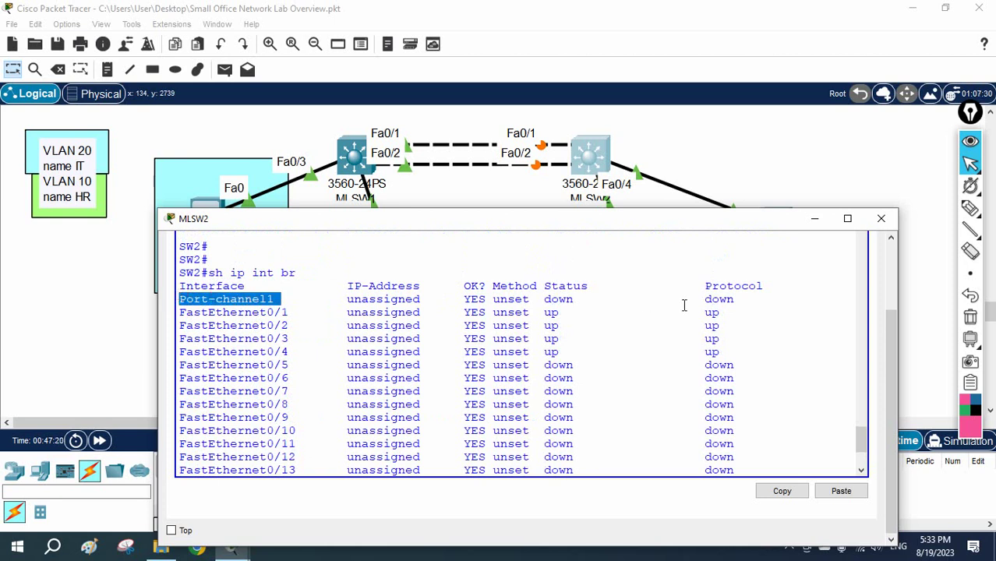
right_click(254, 293)
click(284, 301)
click(362, 304)
key(q)
key(Return)
key(Return)
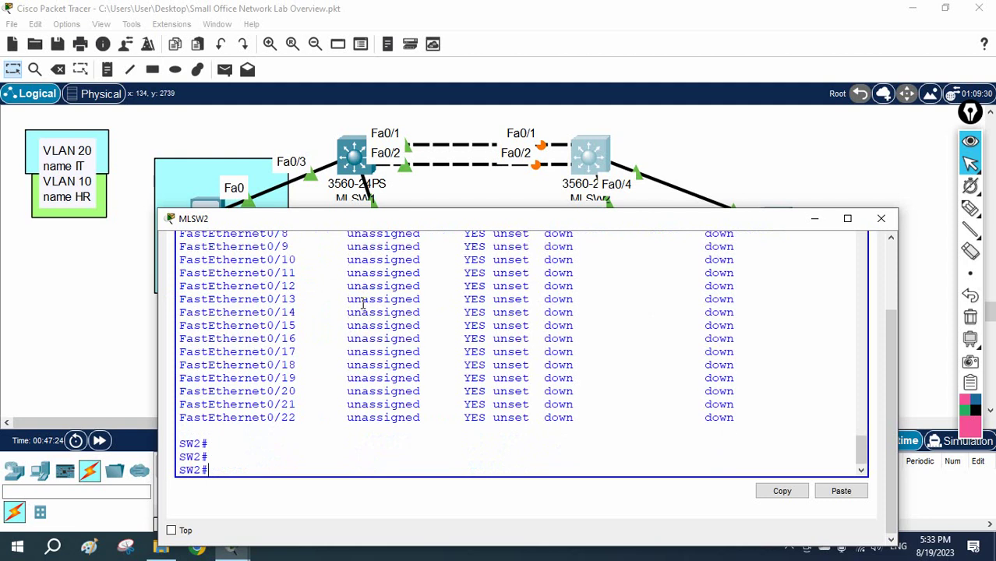
Display the EtherChannel summary on MLSW2 and examine group 1's port-channel, protocol and ports.
text(sh eth)
key(Tab)
text(su)
key(Tab)
key(Return)
key(Return)
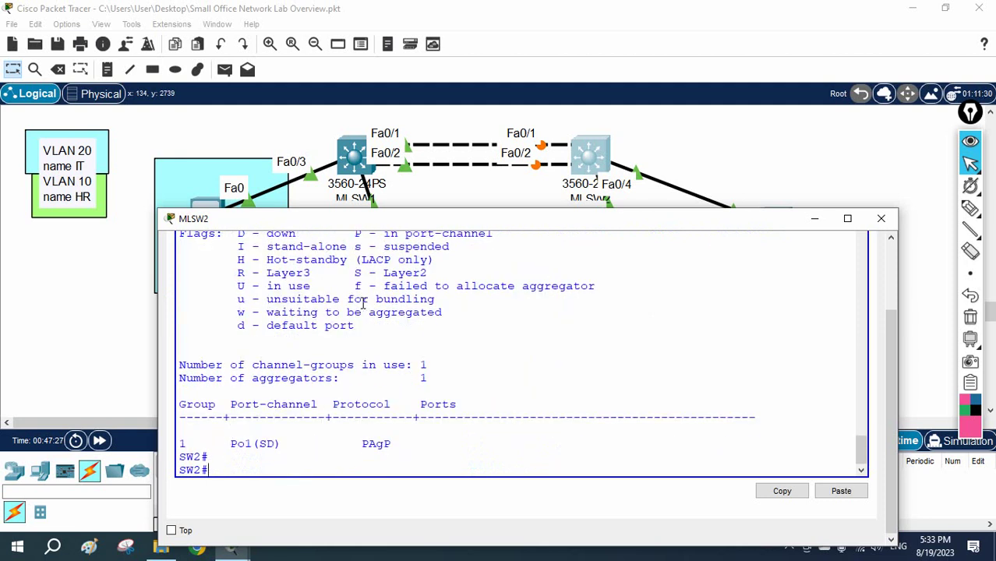
click(435, 442)
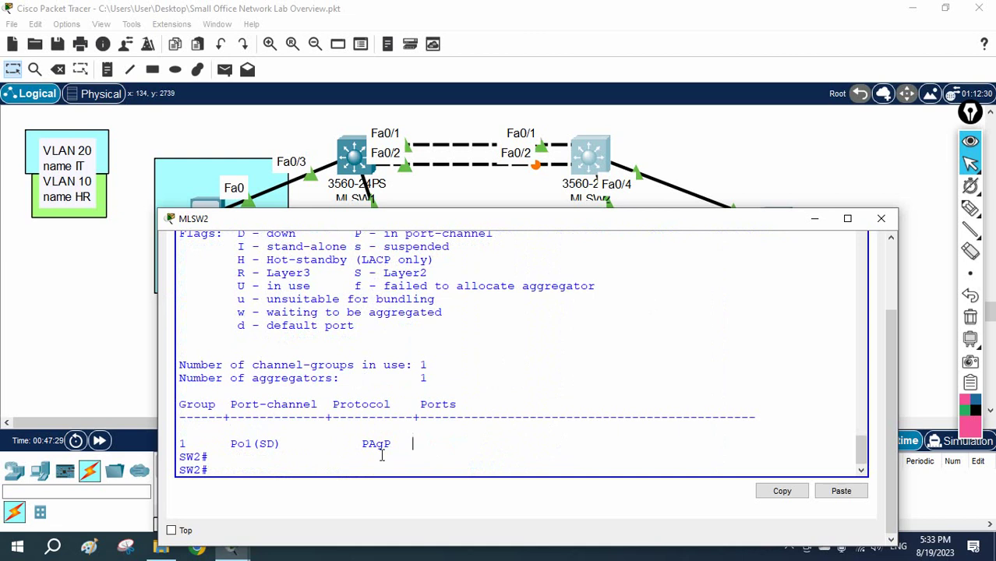
double_click(362, 443)
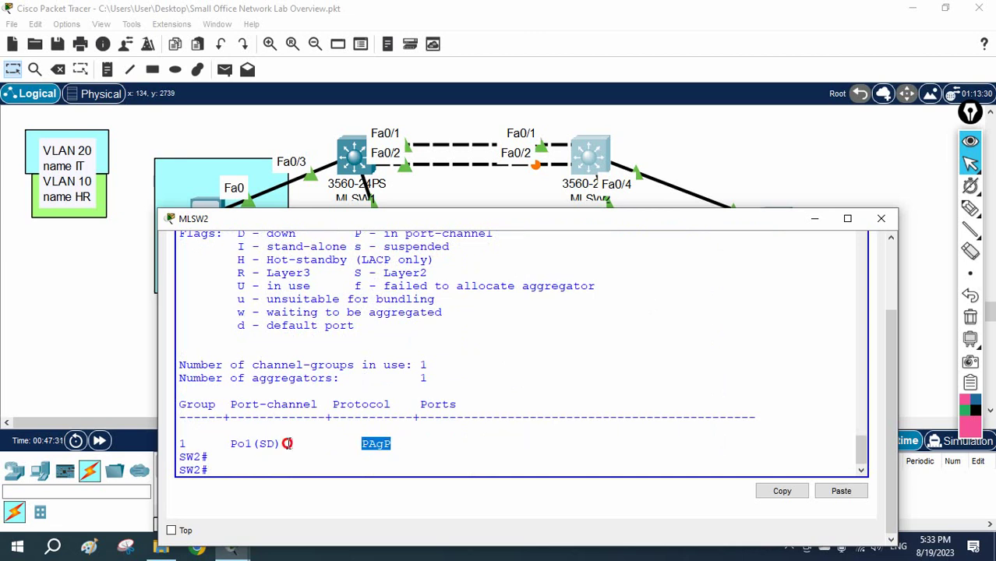
drag(288, 443, 183, 433)
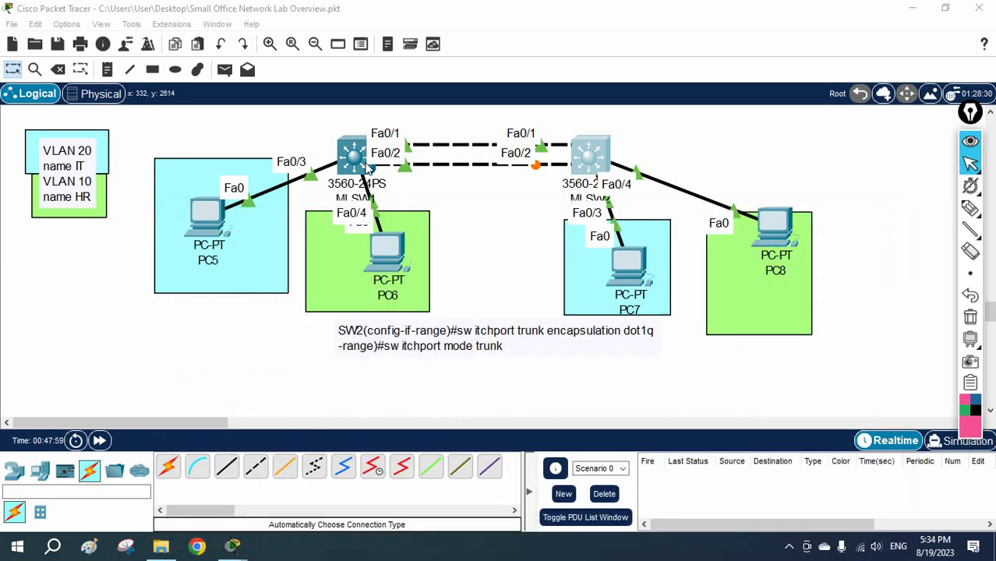
Switch to MLSW1's command line and copy the port-channel name Po1 from its EtherChannel summary.
click(353, 155)
drag(289, 392, 216, 387)
click(230, 385)
right_click(221, 391)
click(252, 398)
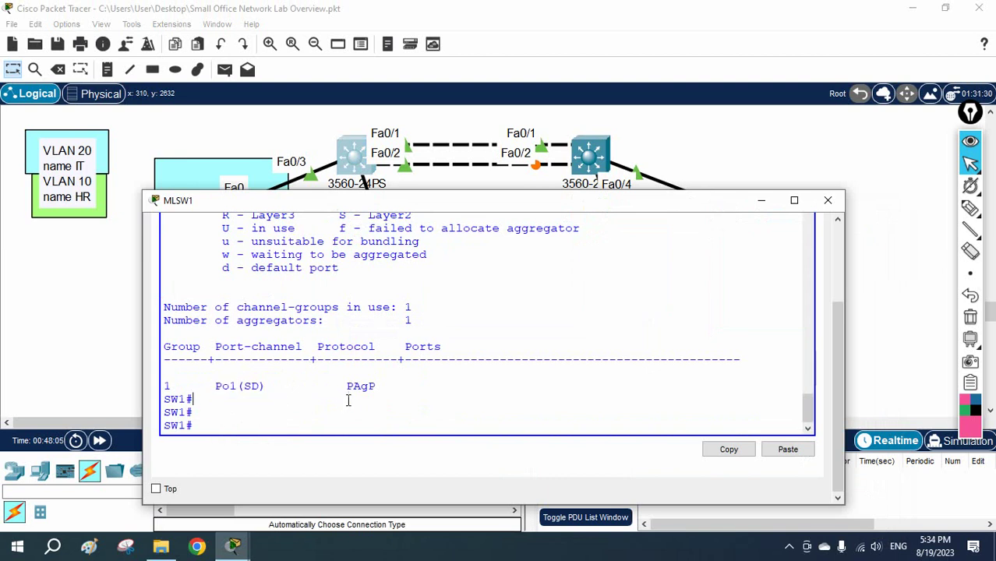
Enter global configuration mode on MLSW1 and delete the port-channel interface with no int Po1.
text(config t)
key(Return)
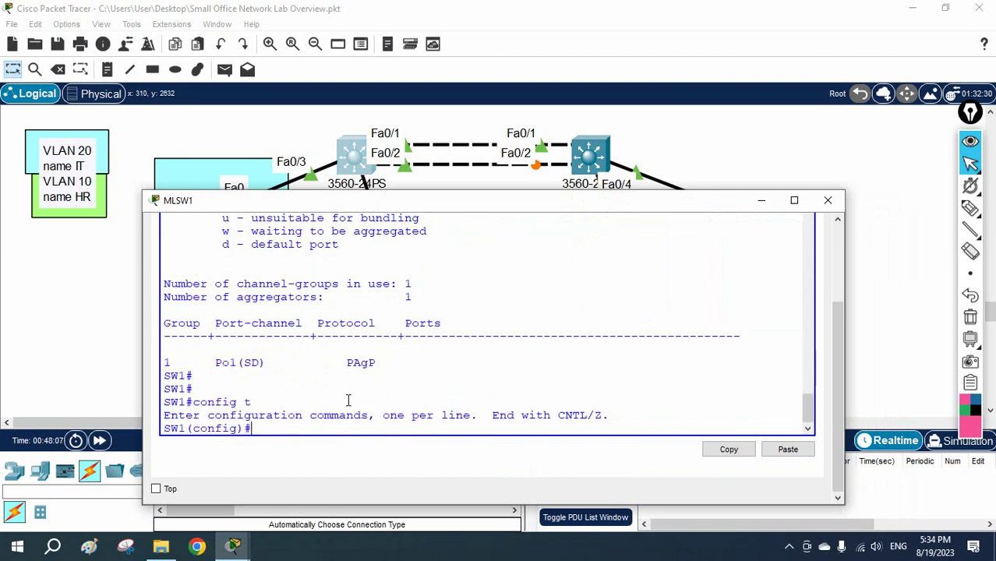
text(no int)
right_click(347, 400)
click(386, 425)
key(Return)
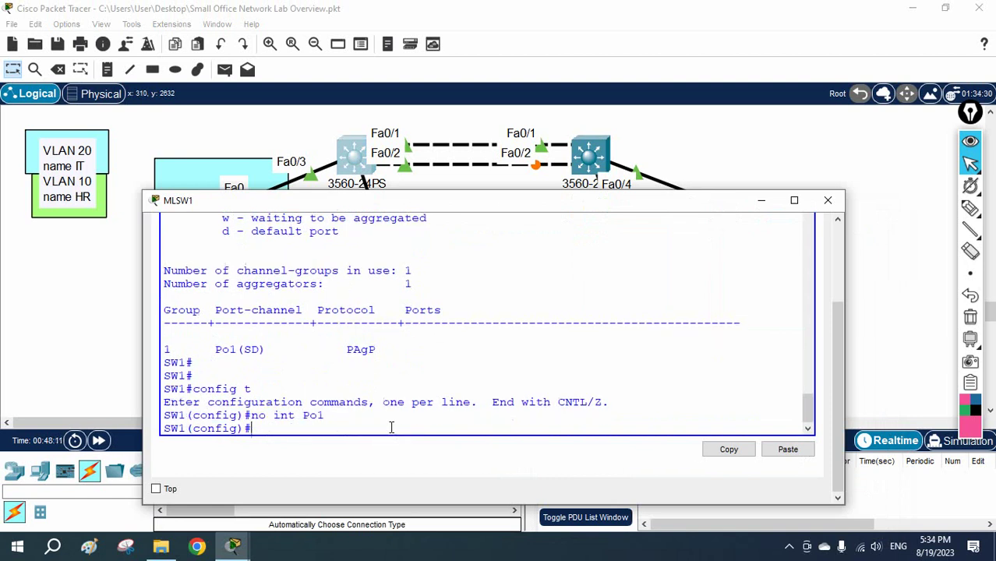
Leave configuration mode on MLSW1 and display its interface overview with sh ip int br through to the last entry.
key(ctrl+z)
key(Return)
text(sh)
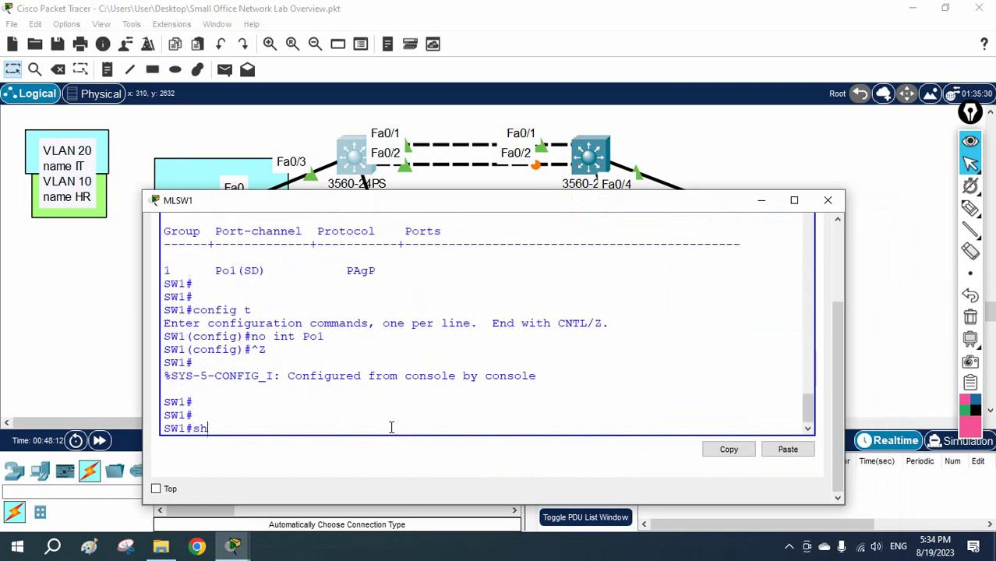
text( ip int br)
key(Return)
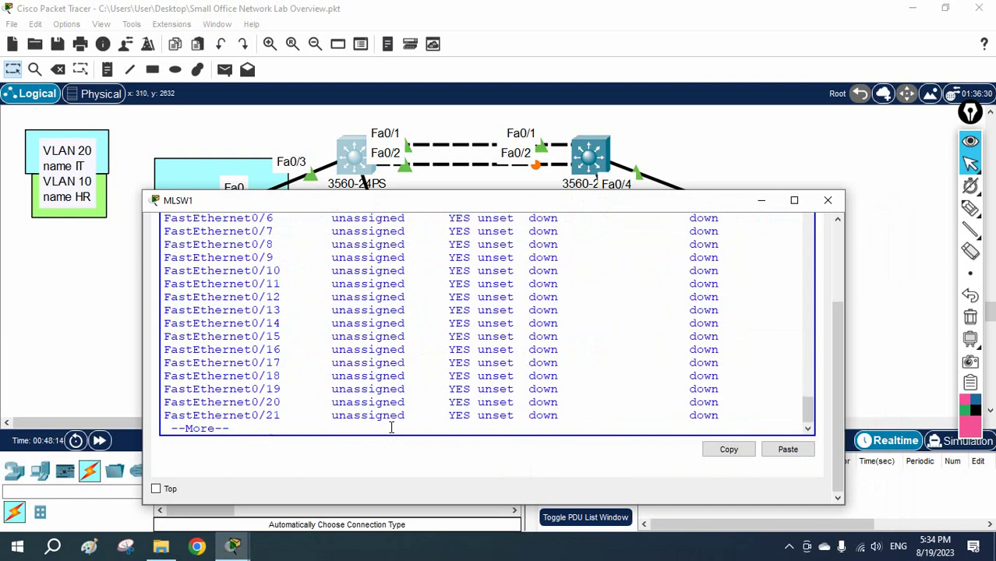
scroll(391, 428, up, 5)
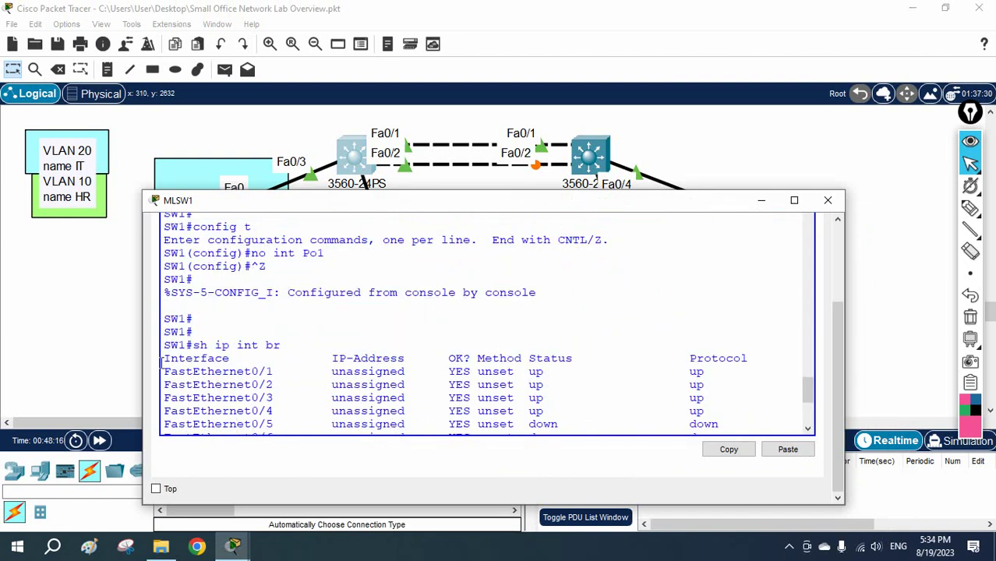
drag(161, 362, 185, 372)
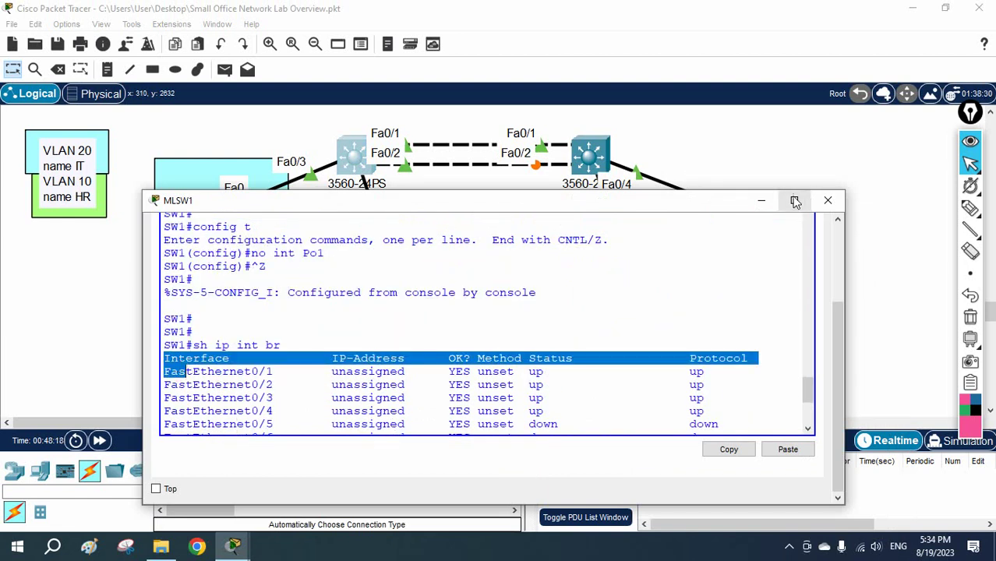
click(642, 296)
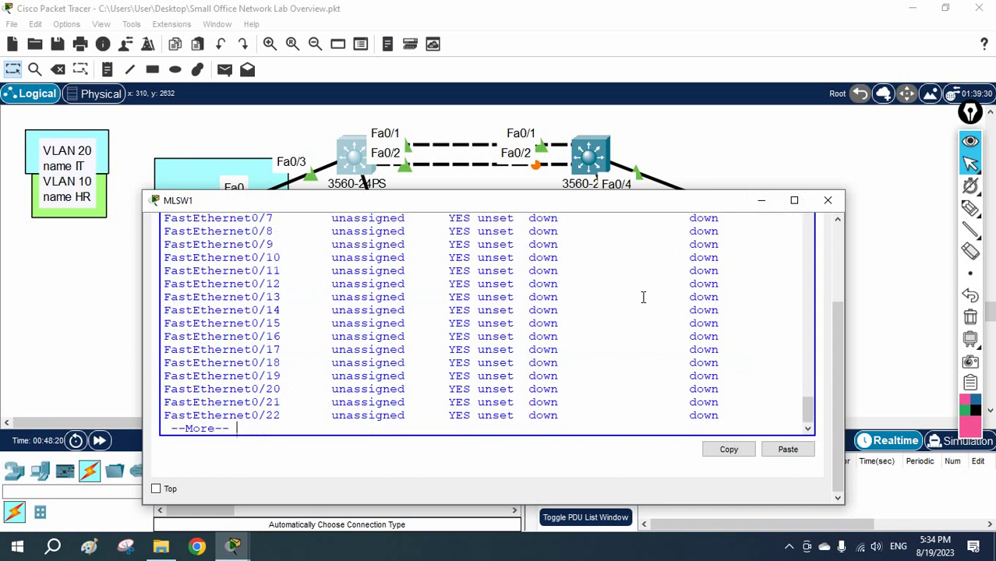
key(Return)
key(Return)
key(Return)
key(Return)
key(Return)
key(Return)
key(Return)
key(Return)
key(Return)
key(Return)
key(Return)
key(Return)
key(Return)
key(Return)
key(Return)
key(Return)
key(Return)
key(Return)
key(Return)
key(Return)
Display the EtherChannel summary on MLSW1 with sh etherchannel summary.
text(s)
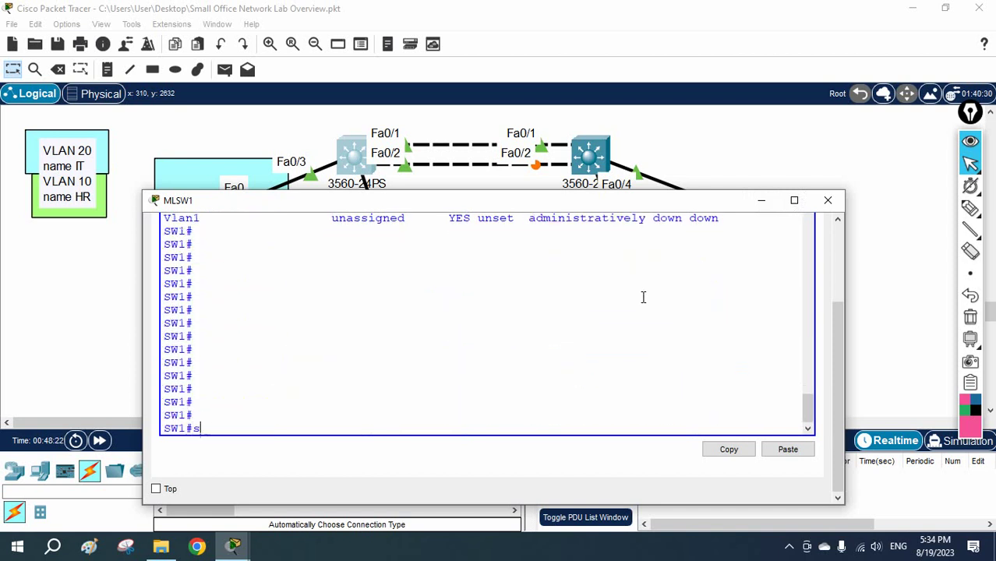
text(h seth)
key(Tab)
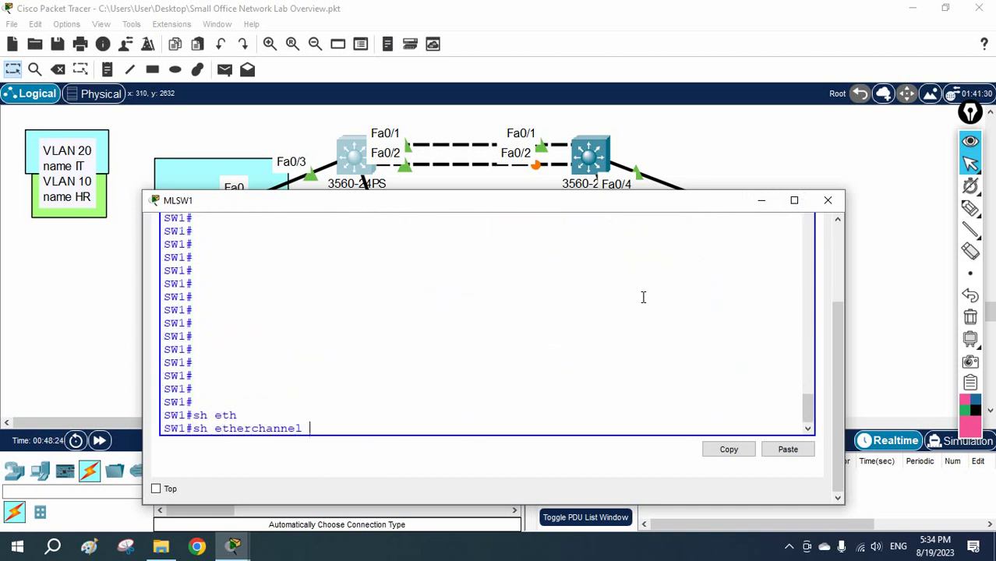
text(su)
key(Tab)
key(Return)
key(Return)
key(Return)
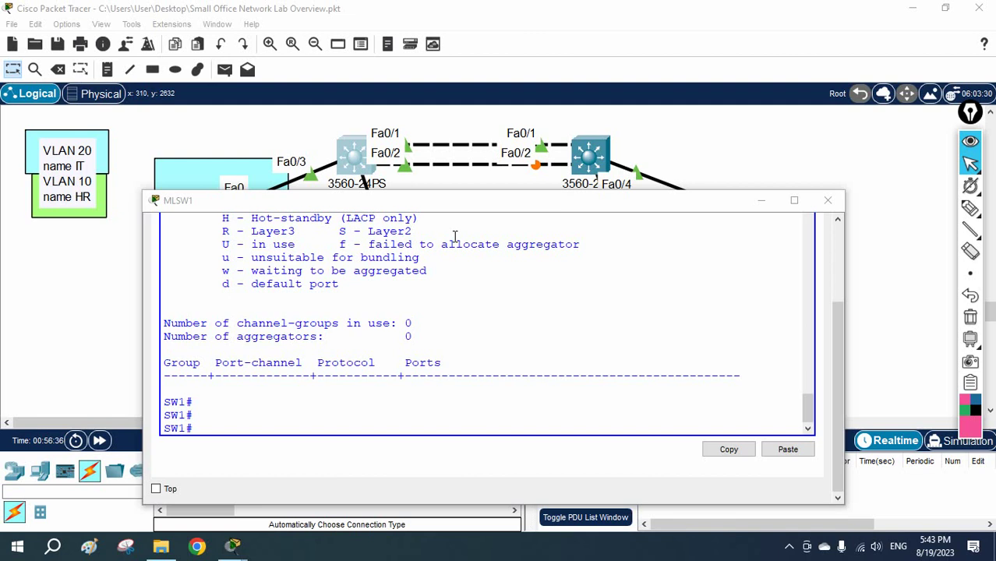
Enter global configuration mode on MLSW1 and select the interface range f0/1-2 for configuration.
drag(473, 207, 492, 243)
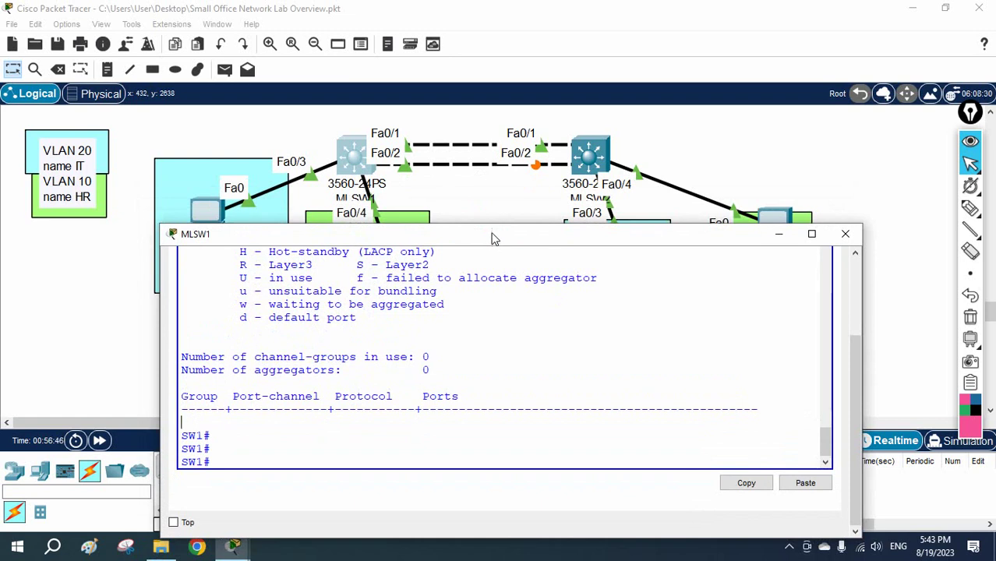
mouse_move(494, 238)
mouse_down()
mouse_move(505, 216)
mouse_move(511, 239)
mouse_up()
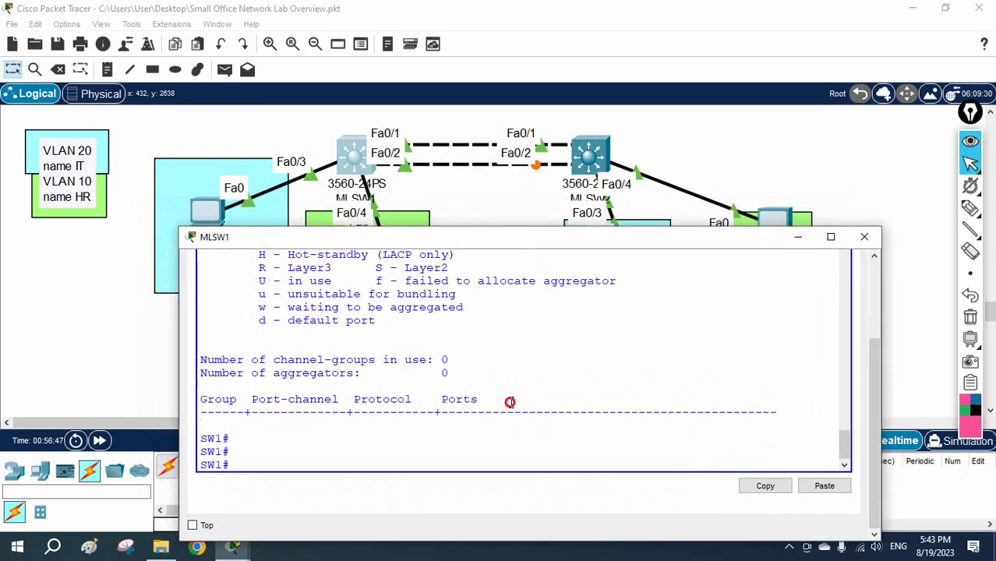
text(config t)
key(Return)
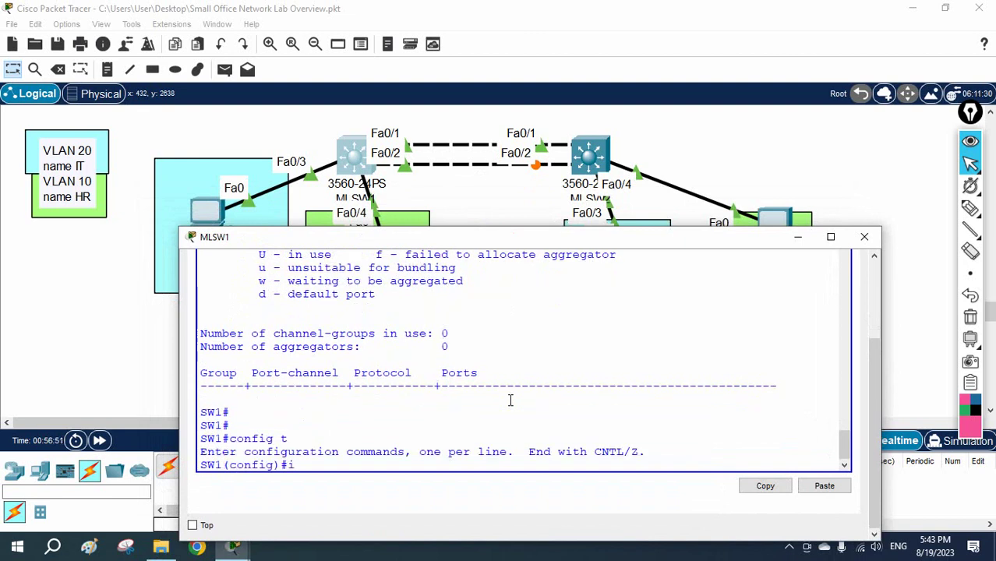
text(int r)
key(Tab)
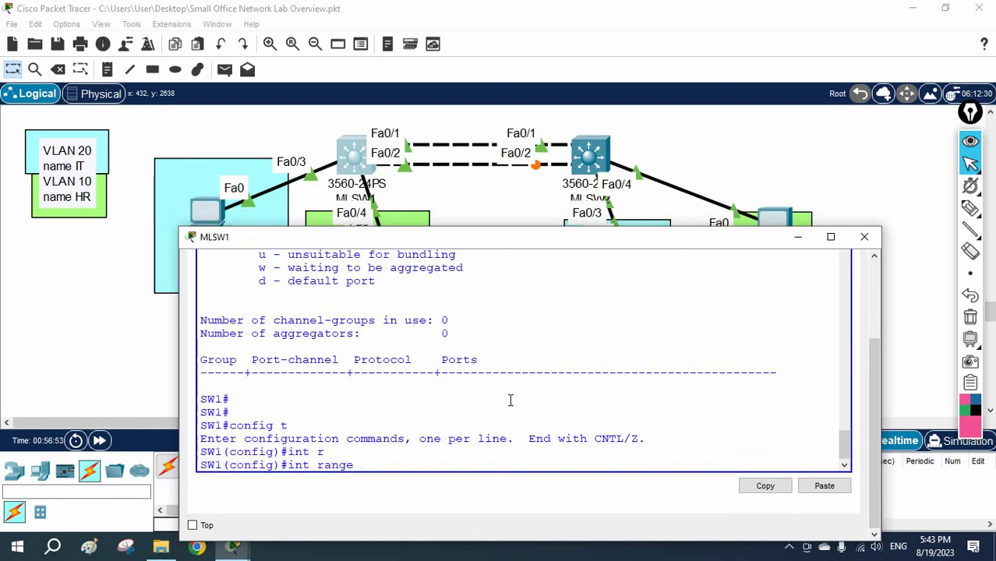
text(f0/1-2)
key(Return)
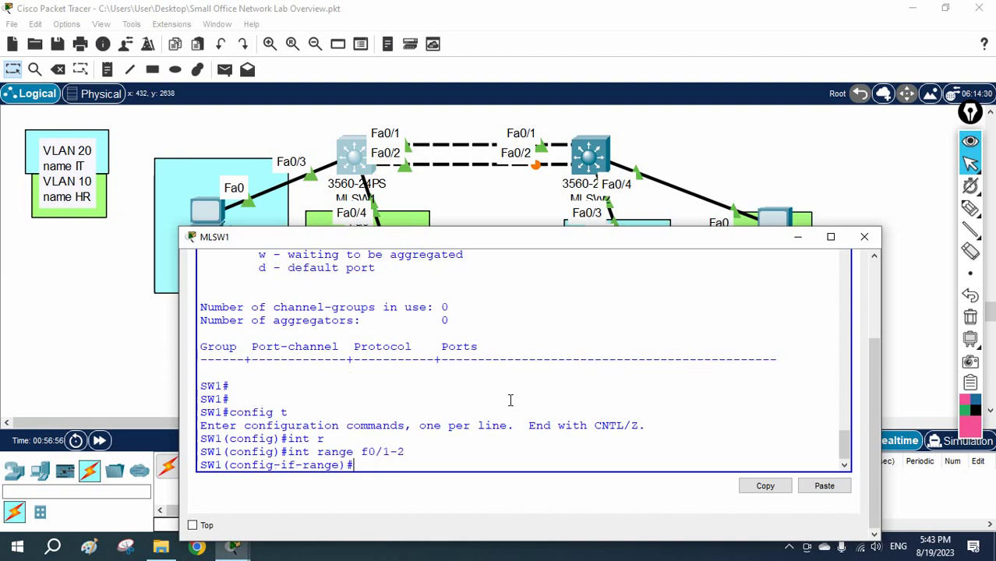
Set the trunk encapsulation of MLSW1's interface range f0/1-2 to dot1q.
text(sw)
key(Tab)
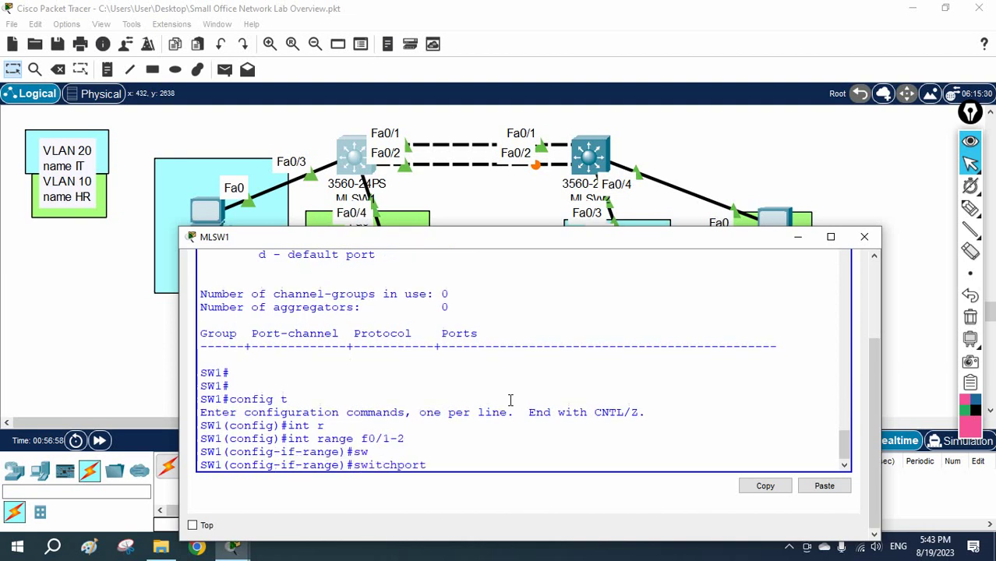
text(tr)
key(Tab)
text(en)
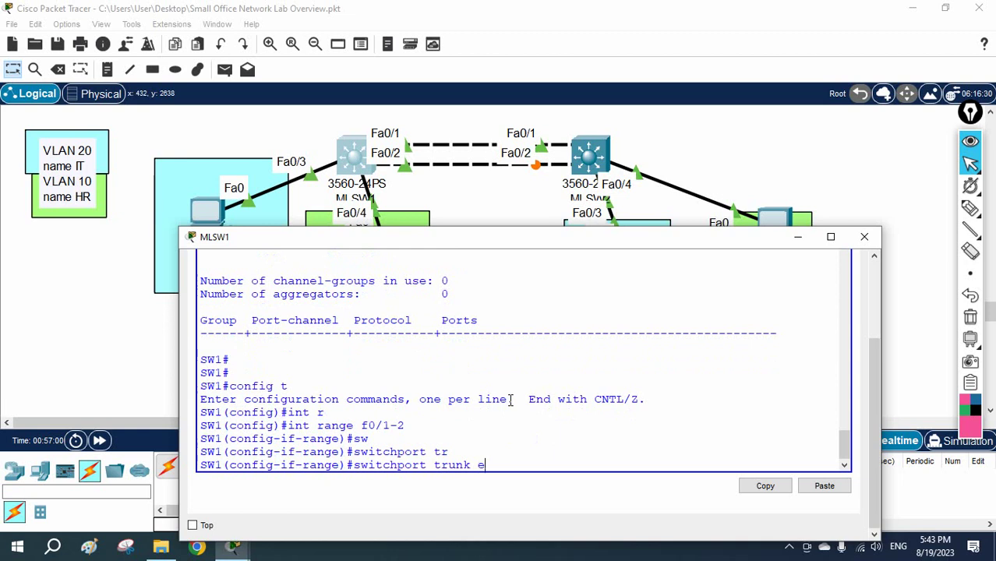
key(Tab)
text(do)
key(Tab)
key(Return)
Set MLSW1's interface range f0/1-2 to trunk mode with switchport mode trunk.
text(sw)
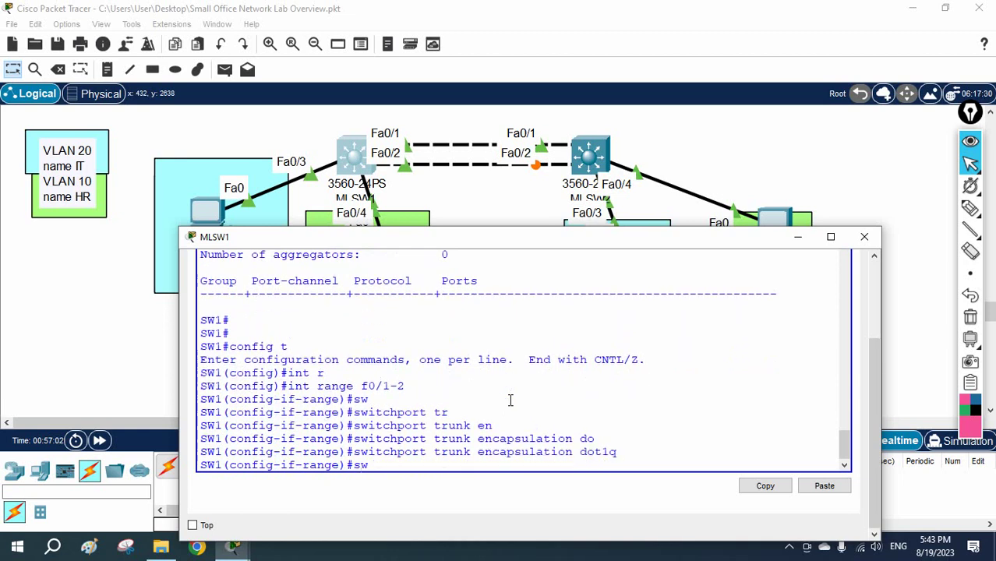
key(Tab)
text(mo)
key(Tab)
text(tr)
key(Tab)
key(Return)
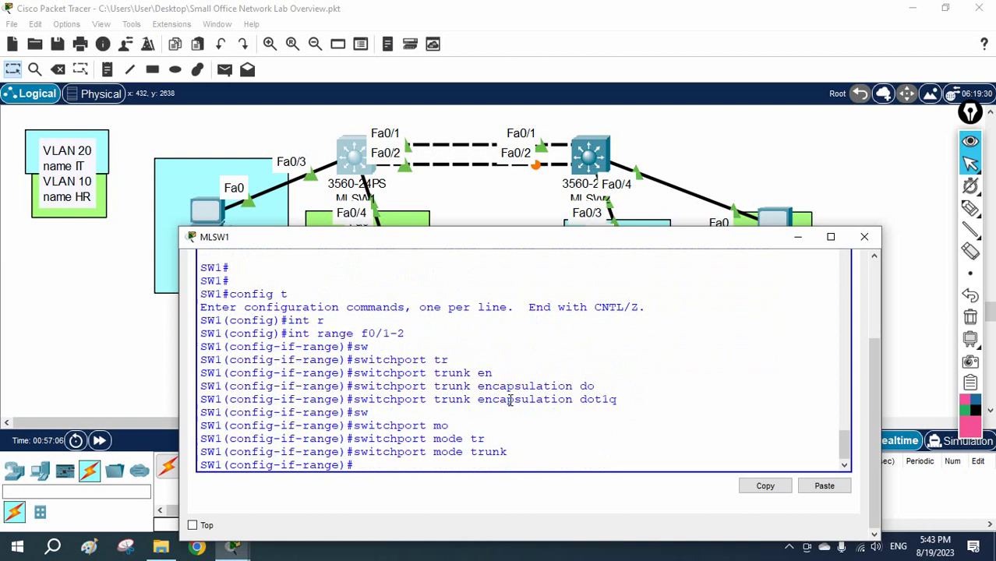
Set the channel protocol of MLSW1's interface range f0/1-2 to LACP with channel-protocol lacp.
text(ch)
key(Tab)
text(annel)
key(Tab)
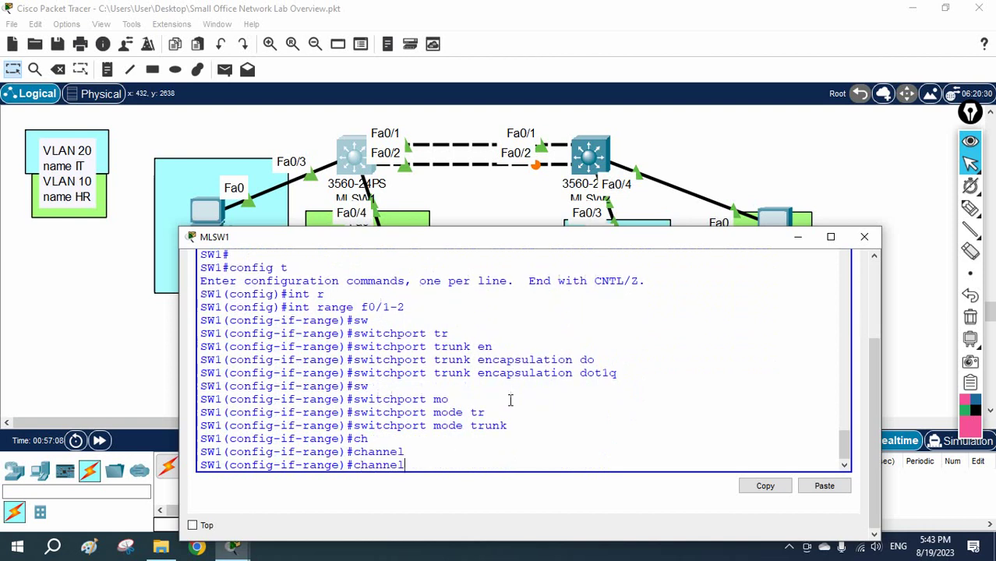
text(-)
key(Tab)
text(po)
key(Tab)
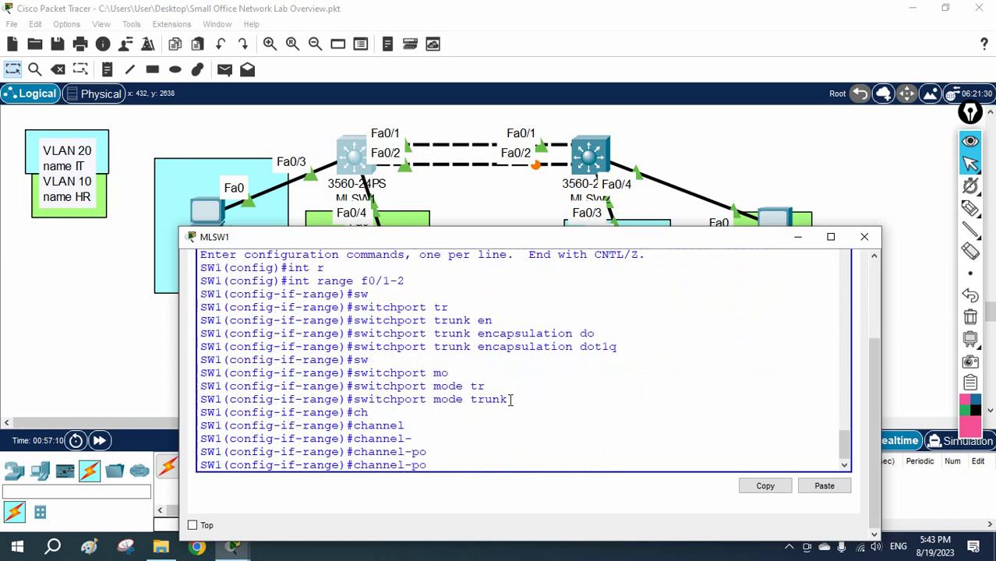
key(BackSpace)
key(BackSpace)
key(BackSpace)
key(BackSpace)
key(BackSpace)
key(BackSpace)
key(BackSpace)
key(BackSpace)
text(channe)
key(BackSpace)
text(nel-prot)
key(Tab)
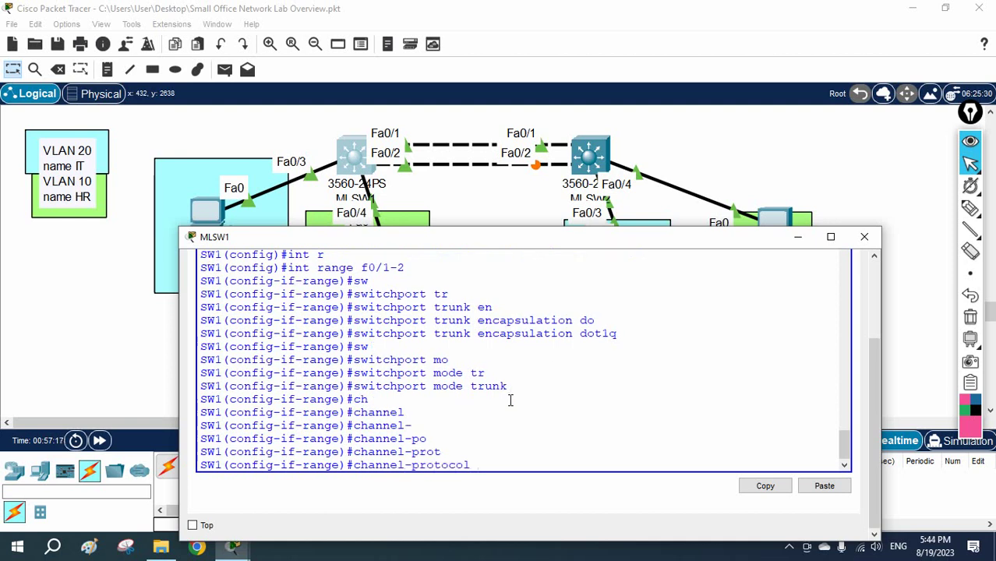
text(la)
key(Tab)
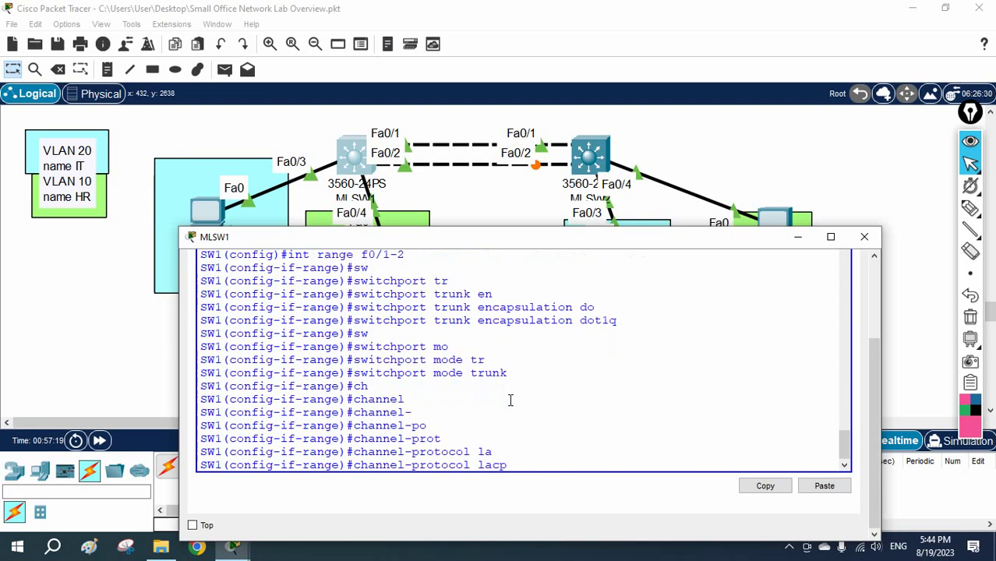
key(Return)
Assign MLSW1's interface range f0/1-2 to channel group 1 in active mode.
text(ch)
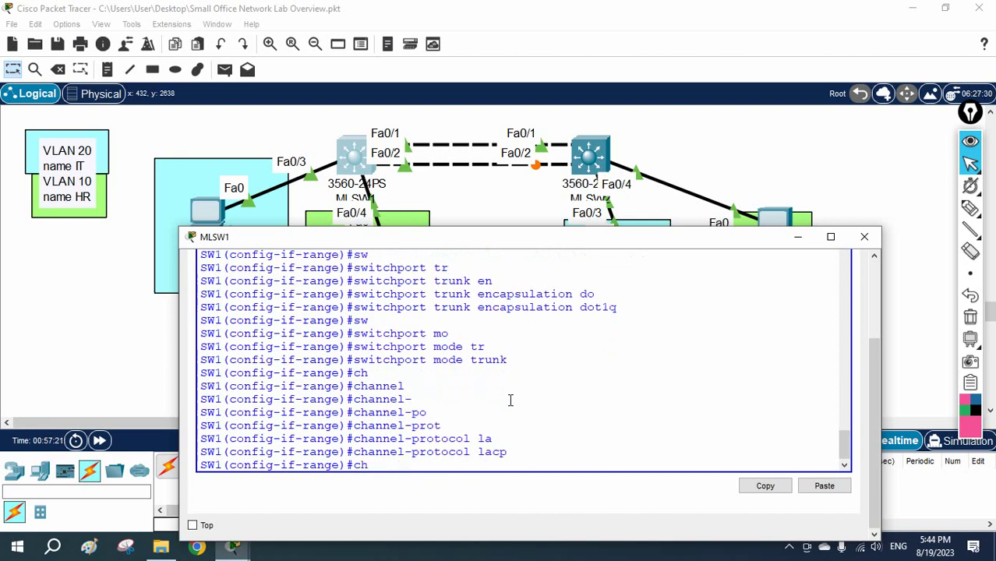
text(annel-g)
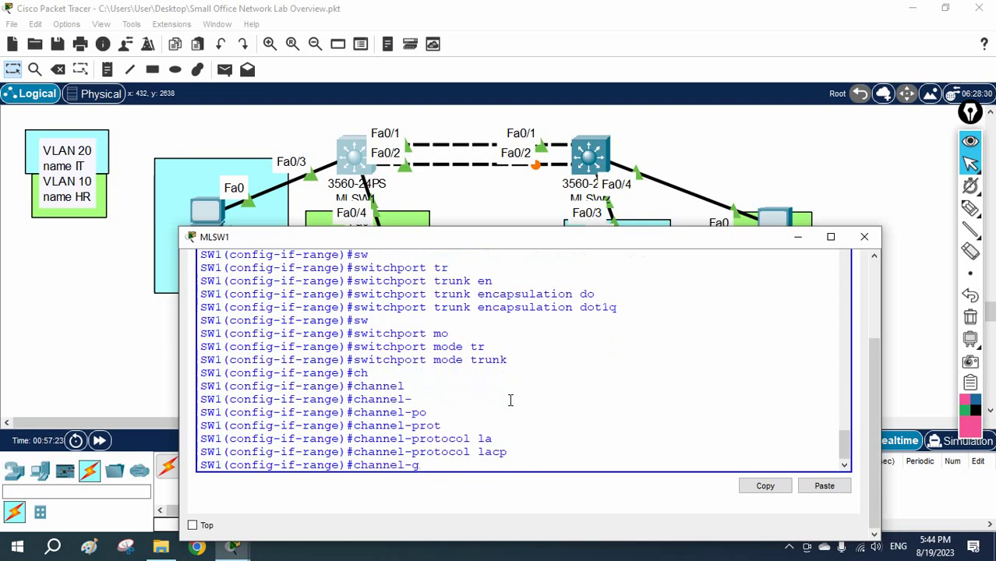
text(r)
key(Tab)
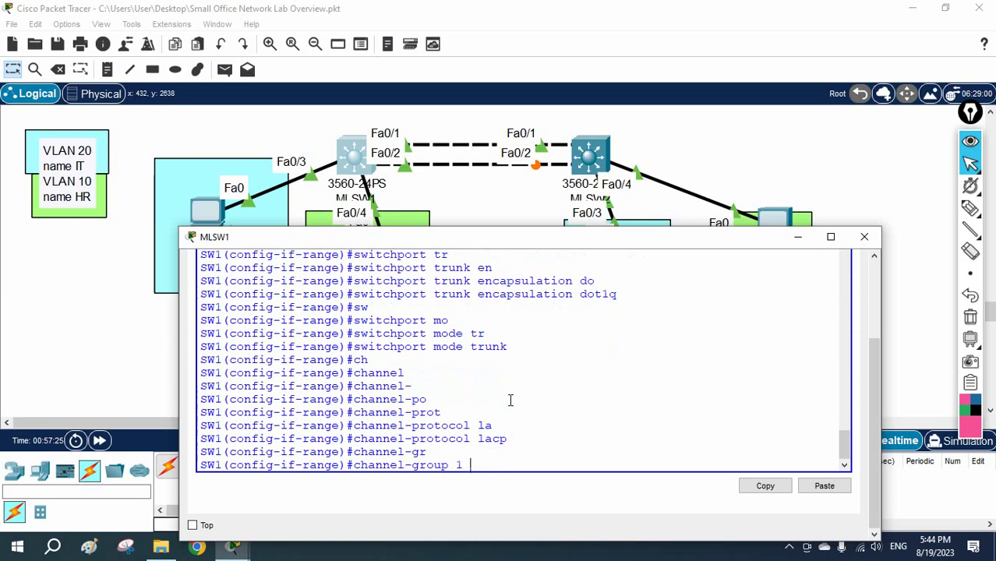
text(1 mo)
key(Tab)
text(a)
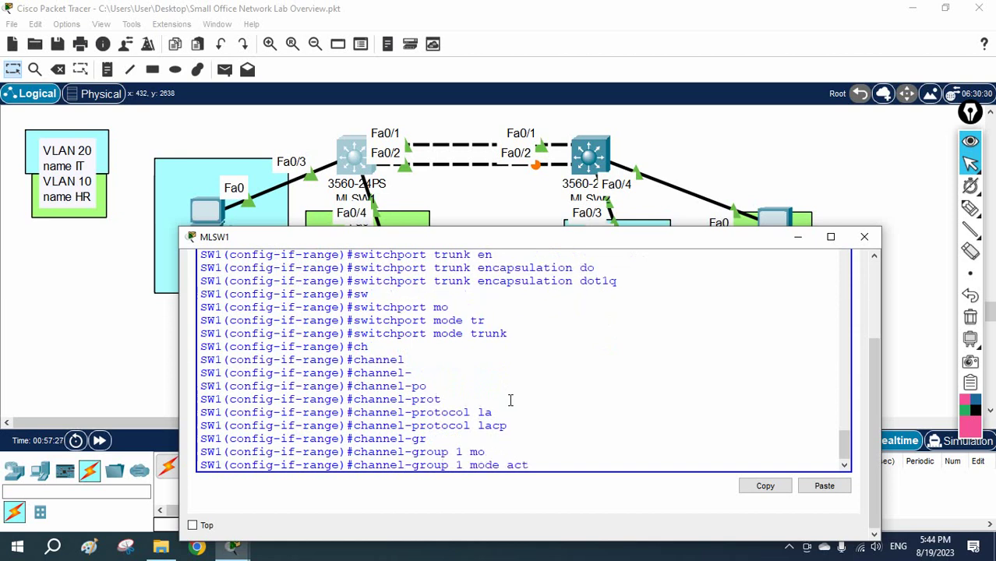
text(ct)
key(Tab)
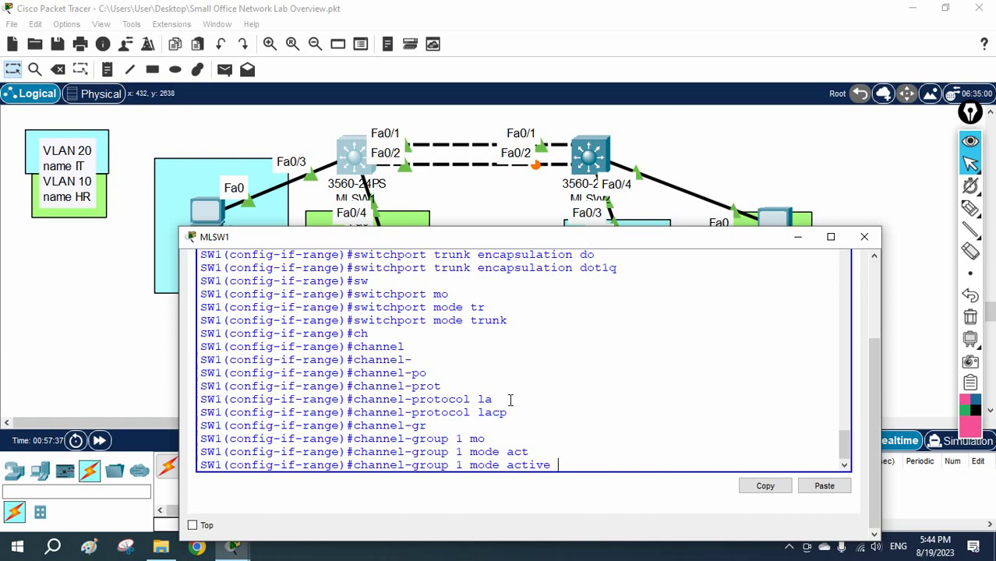
key(Return)
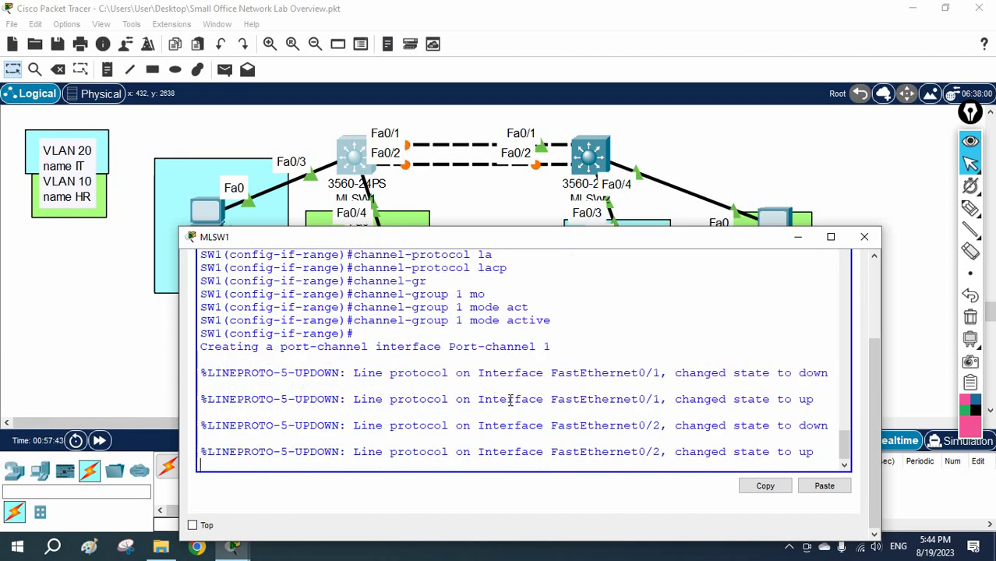
key(Return)
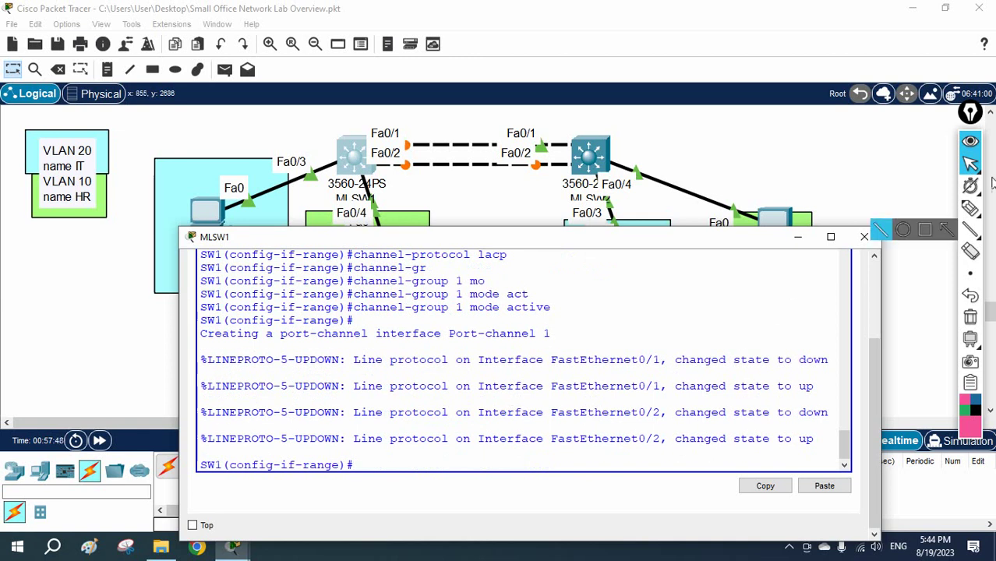
click(971, 208)
mouse_move(707, 130)
mouse_down()
mouse_move(724, 153)
mouse_move(773, 142)
mouse_up()
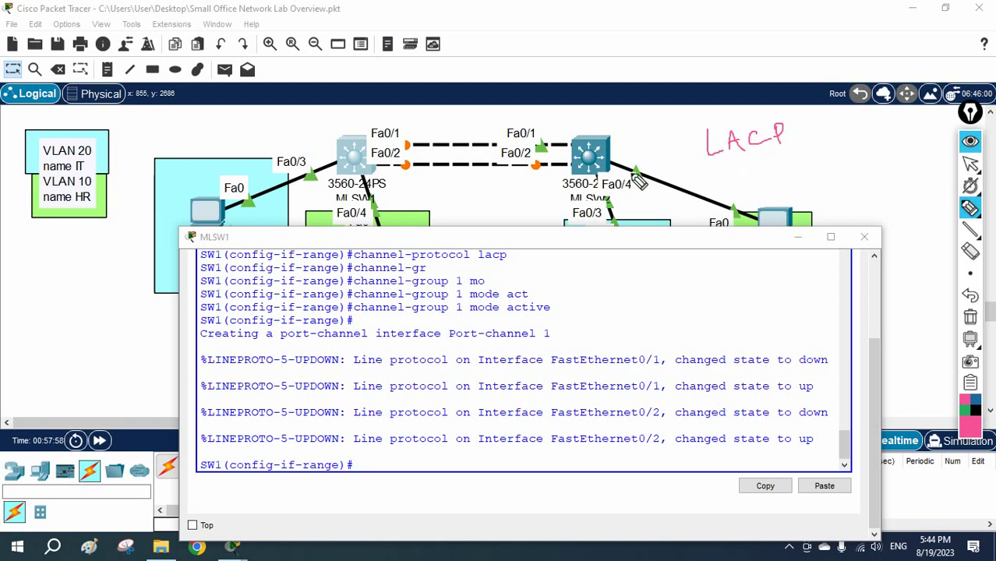
mouse_move(381, 119)
mouse_down()
mouse_move(394, 118)
mouse_move(405, 92)
mouse_move(419, 111)
mouse_up()
mouse_move(583, 131)
mouse_down()
mouse_move(616, 125)
mouse_move(619, 113)
mouse_up()
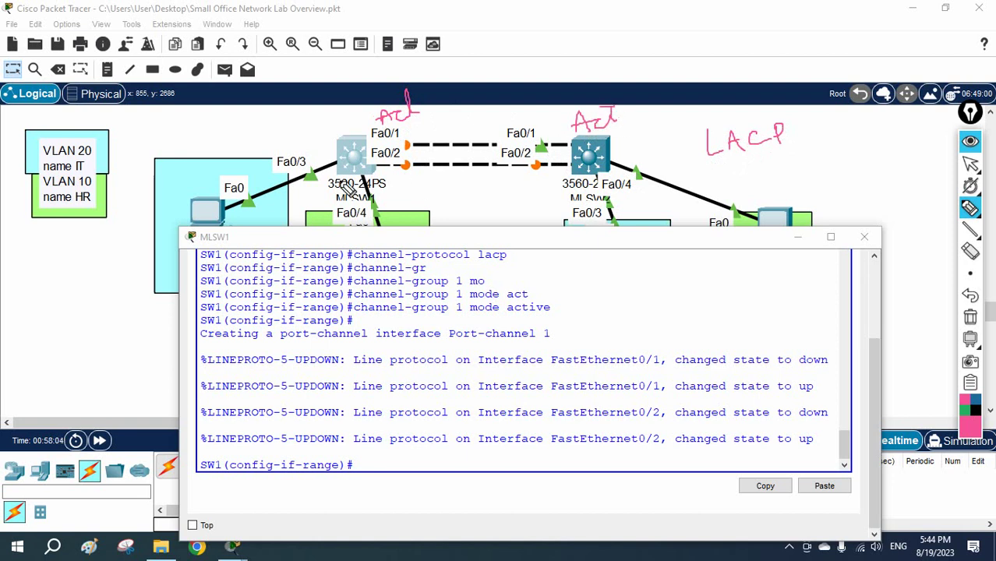
mouse_move(384, 199)
mouse_down()
mouse_move(392, 187)
mouse_move(438, 180)
mouse_up()
mouse_move(564, 199)
mouse_down()
mouse_move(567, 175)
mouse_move(570, 182)
mouse_up()
drag(471, 184, 514, 167)
mouse_move(399, 205)
mouse_down()
mouse_move(401, 221)
mouse_move(403, 196)
mouse_up()
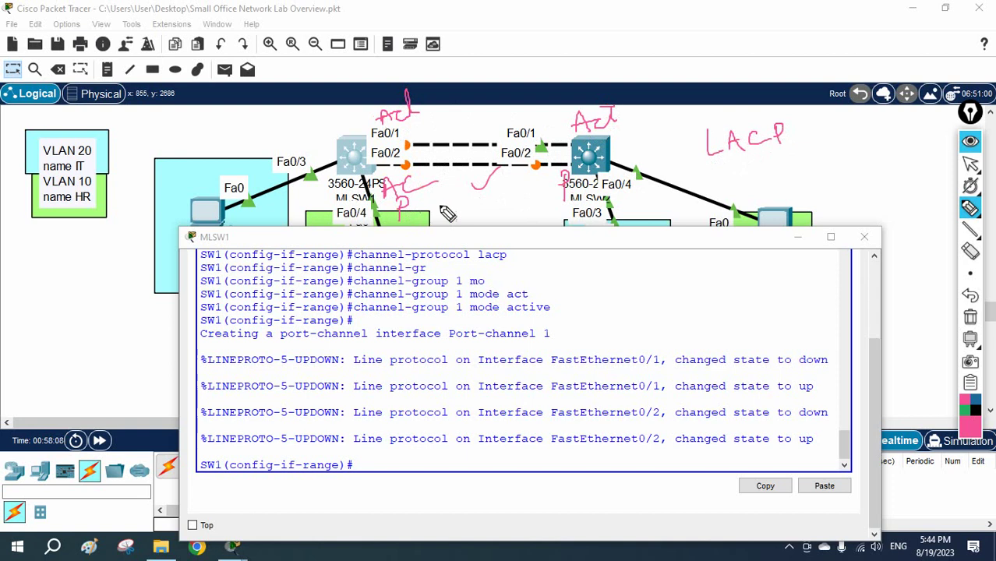
drag(583, 204, 592, 194)
drag(477, 198, 496, 218)
drag(495, 197, 473, 220)
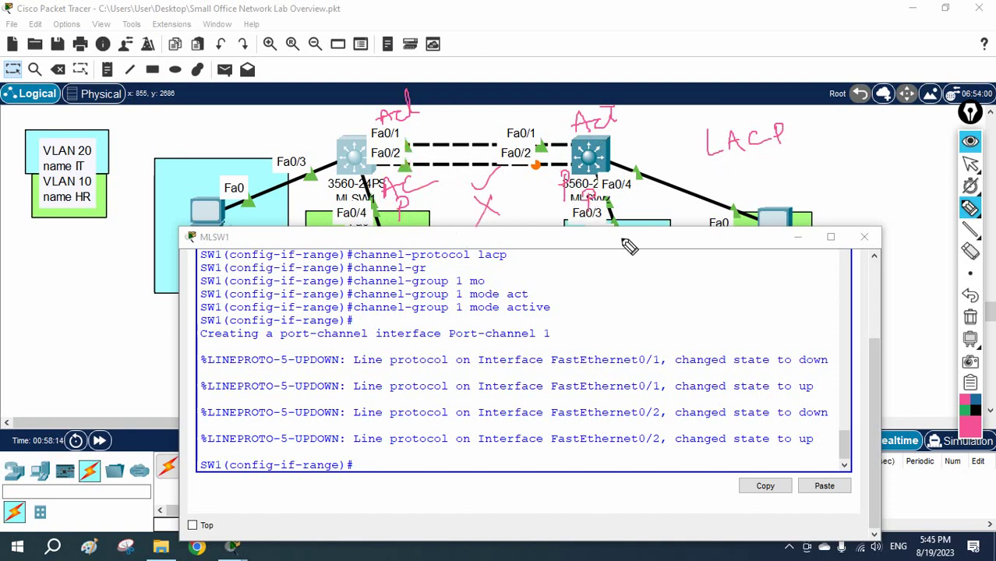
click(970, 317)
click(970, 163)
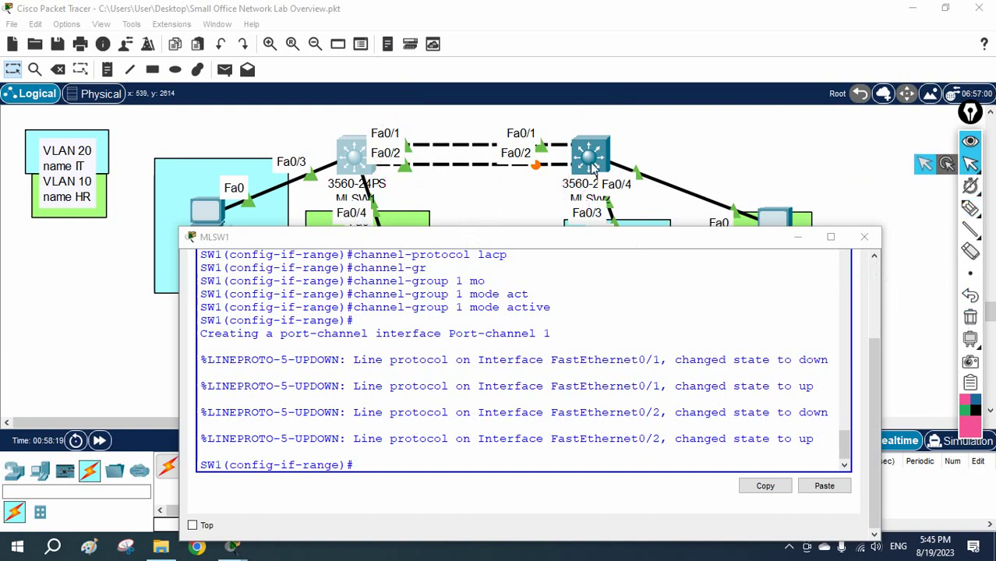
Open MLSW2's command line from the topology and widen its window.
click(590, 170)
click(589, 165)
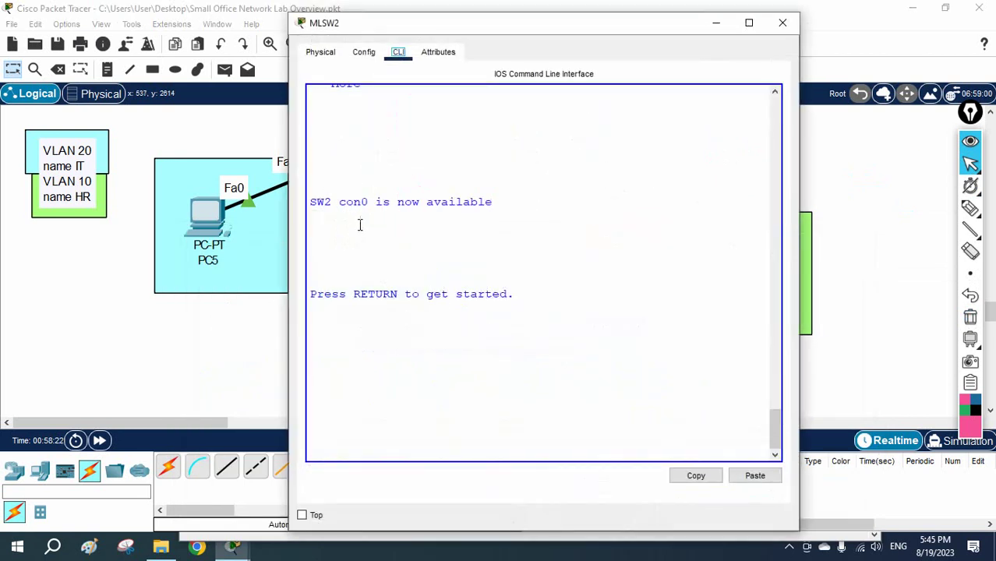
drag(287, 233, 135, 274)
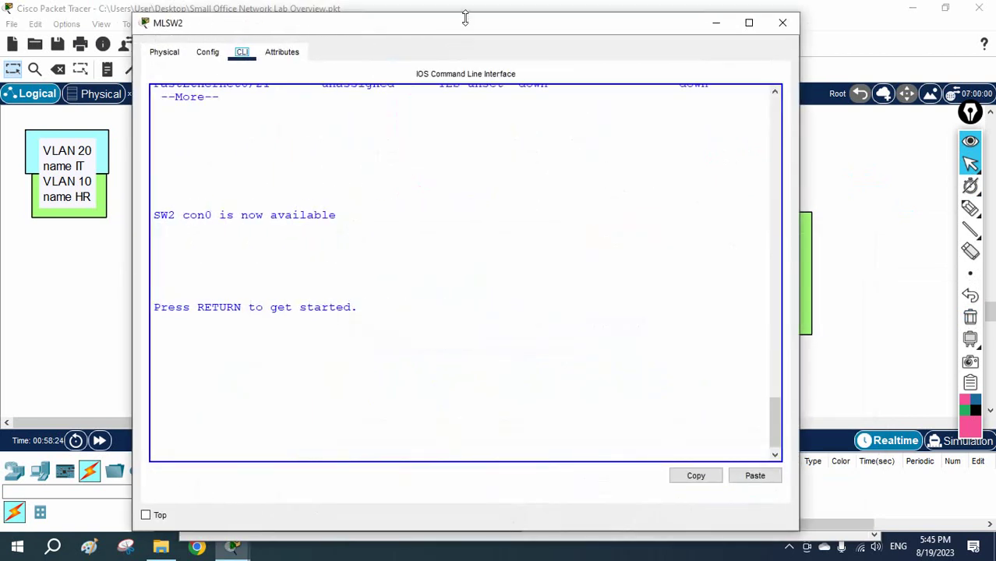
Move MLSW2's window below the switches in the topology and bring its console to the user EXEC prompt.
drag(464, 13, 502, 274)
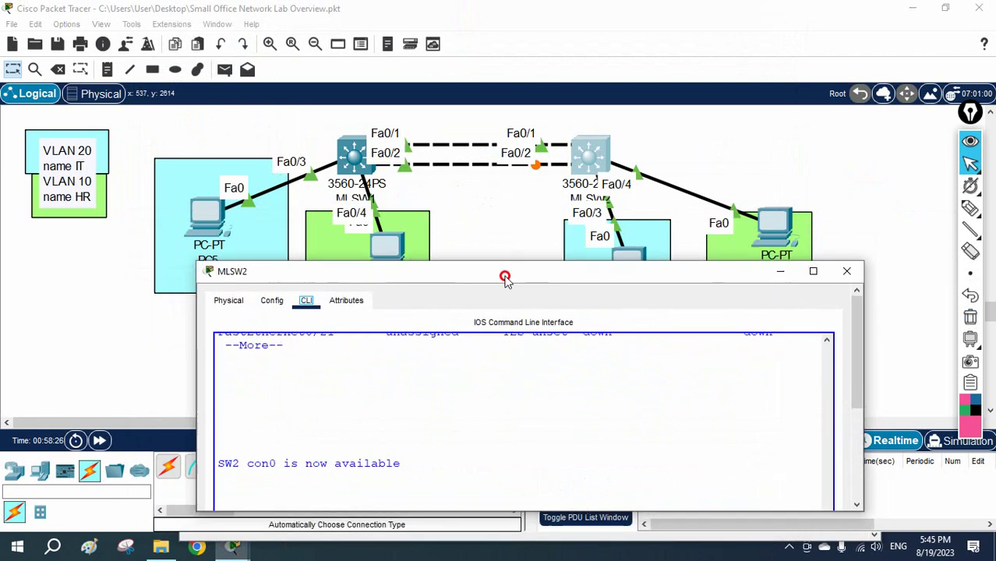
click(475, 361)
key(Return)
key(Return)
key(Return)
key(Return)
key(Return)
key(Return)
key(Return)
key(Return)
key(Return)
key(Return)
key(Return)
key(Return)
key(Return)
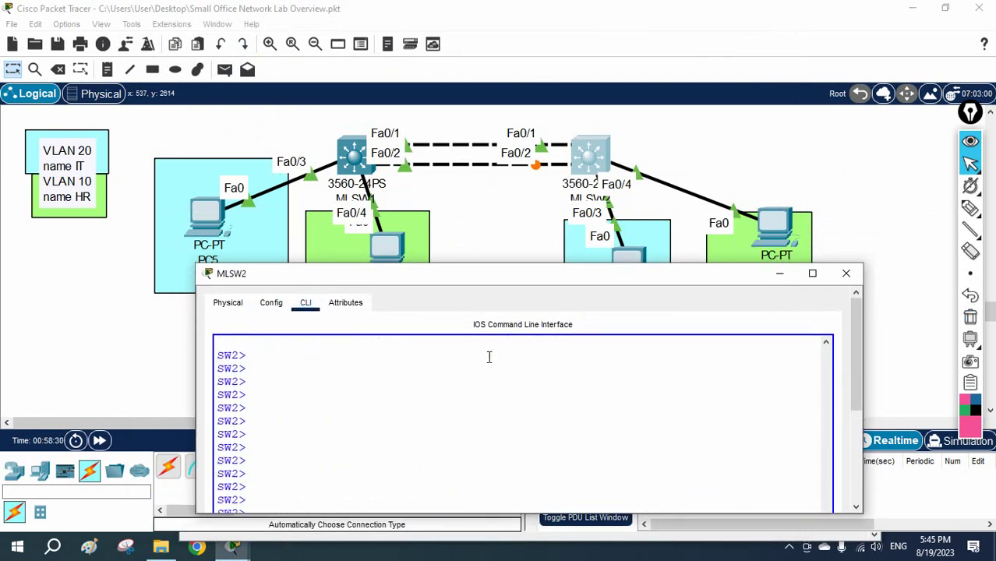
drag(853, 342, 857, 477)
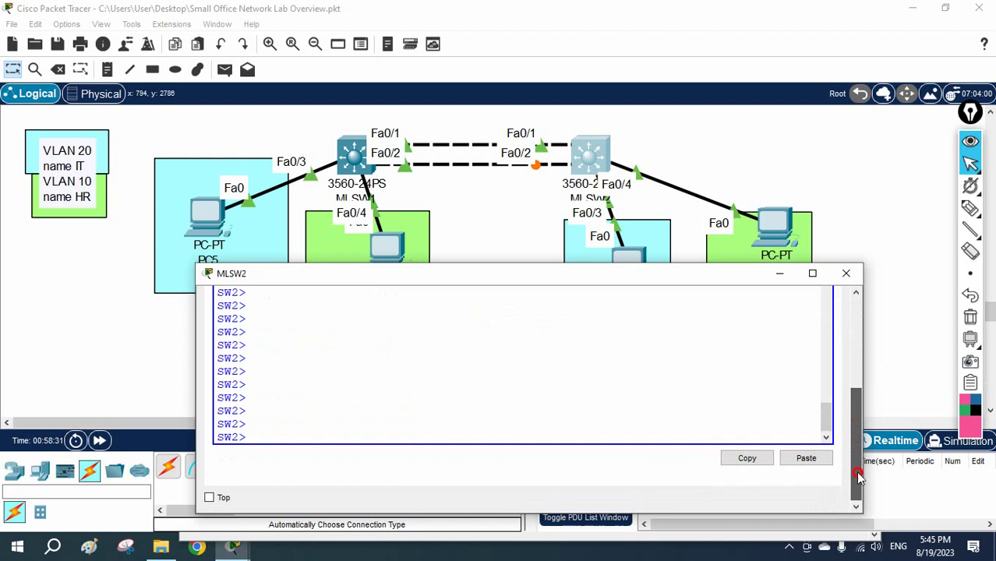
Enter global configuration mode on MLSW2 and select interface range f0/1-2.
click(658, 399)
text(en)
key(Return)
text(config t)
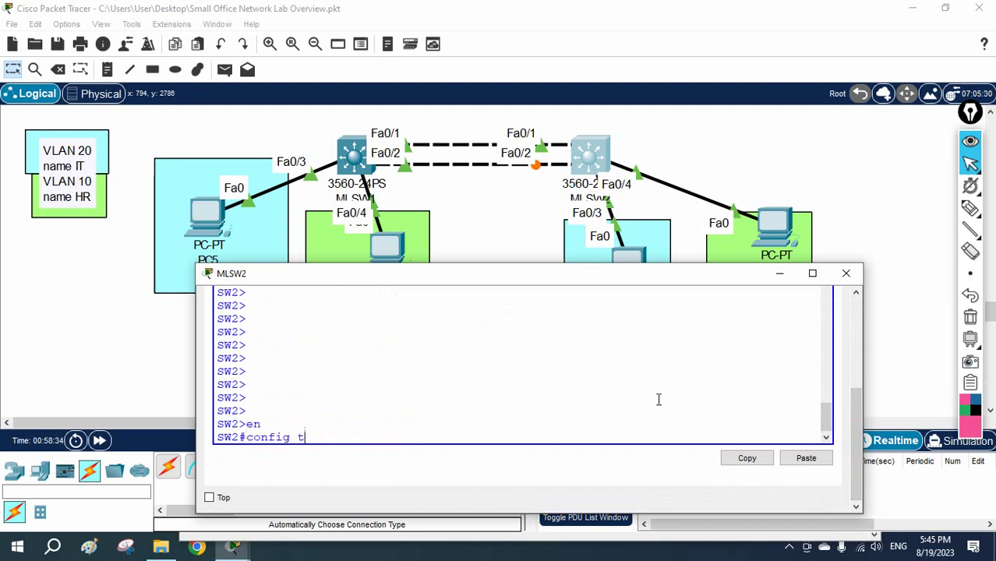
key(Return)
text(int r)
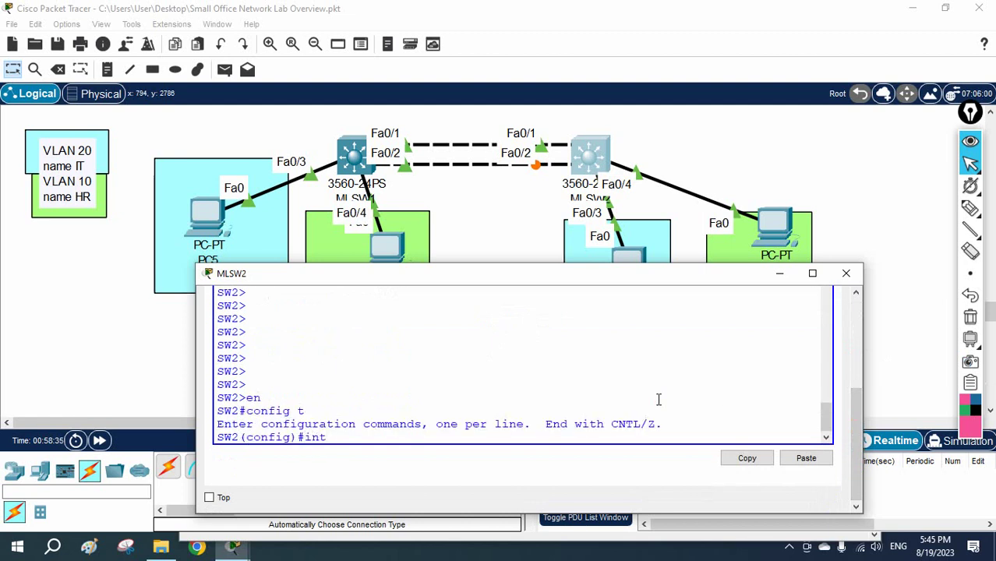
key(Tab)
text(f)
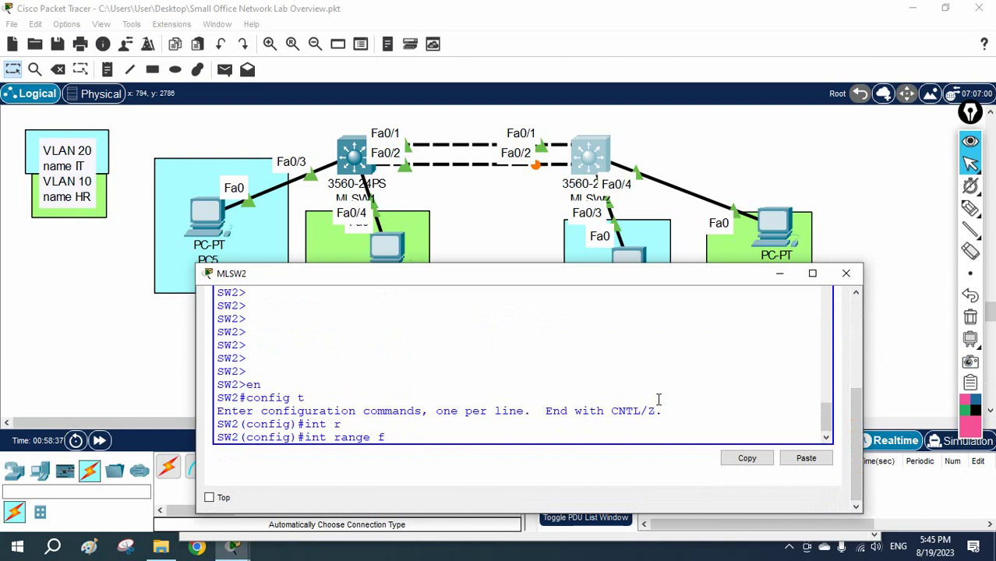
text(0/1-2)
key(Return)
Set the trunk encapsulation of MLSW2's interface range f0/1-2 to dot1q with switchport trunk encapsulation dot1q.
text(sw)
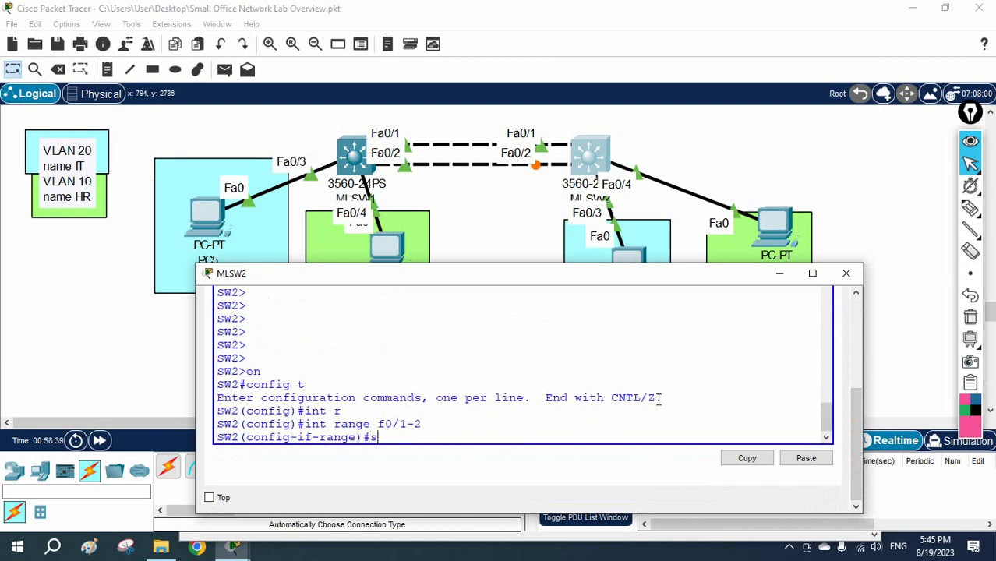
key(Tab)
text(tr)
key(Tab)
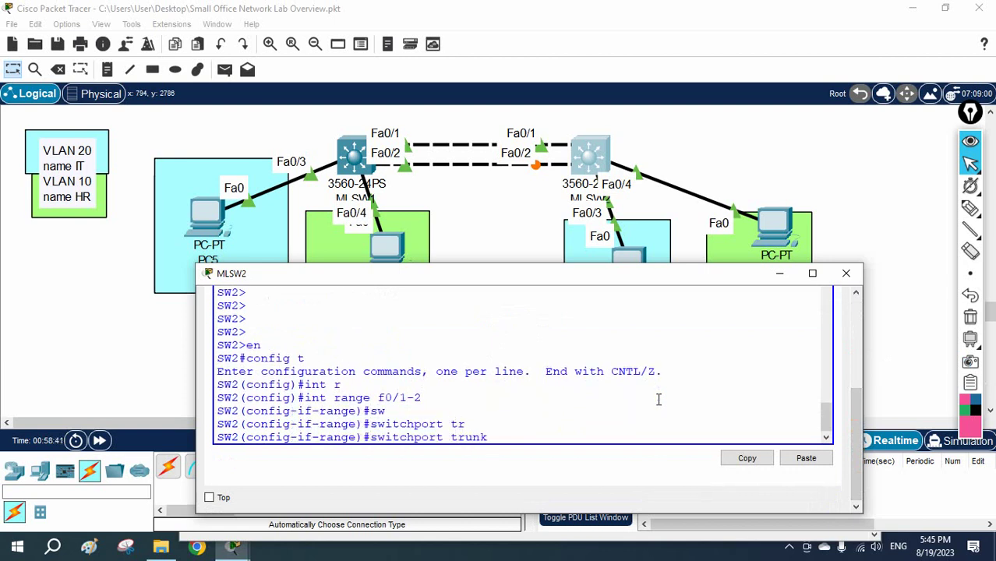
text(en)
key(Tab)
text(do)
key(Tab)
key(Return)
Set MLSW2's interface range f0/1-2 to trunk mode with switchport mode trunk.
text(sw)
key(Tab)
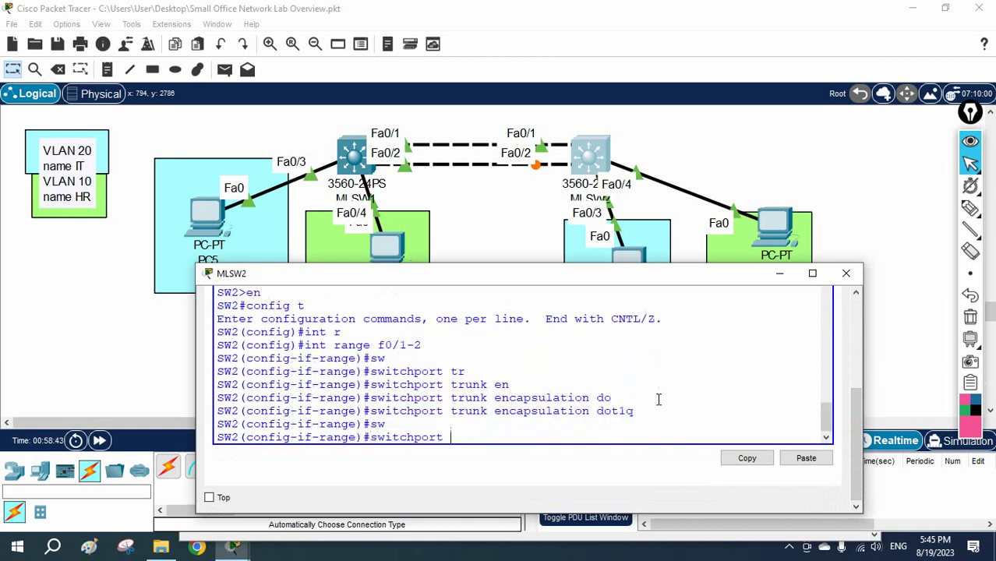
text(mo)
key(Tab)
text(tr)
key(Tab)
key(Return)
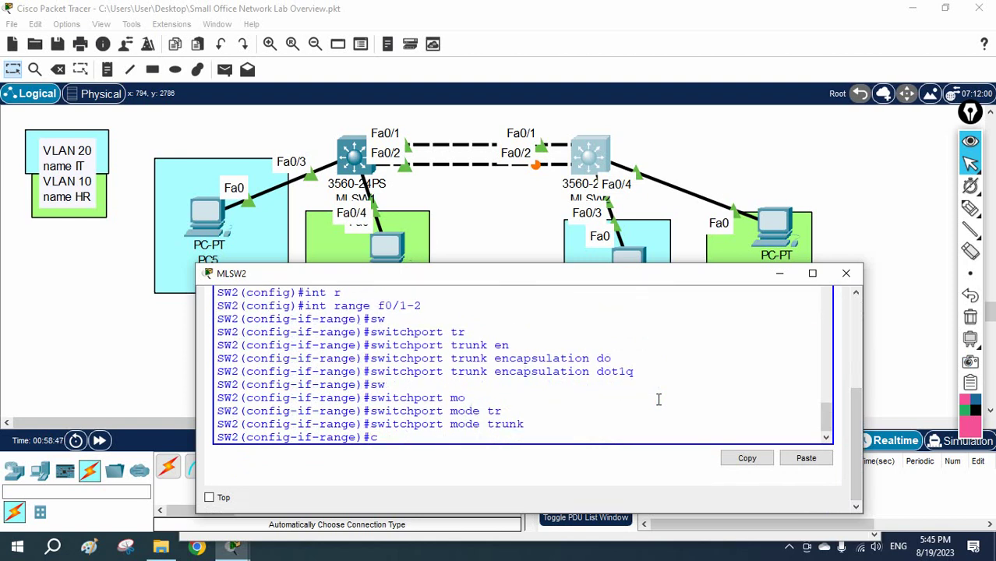
Set the channel protocol of MLSW2's interface range f0/1-2 to LACP with channel-protocol lacp.
text(hane)
key(BackSpace)
text(nel-pro)
key(Tab)
text(l)
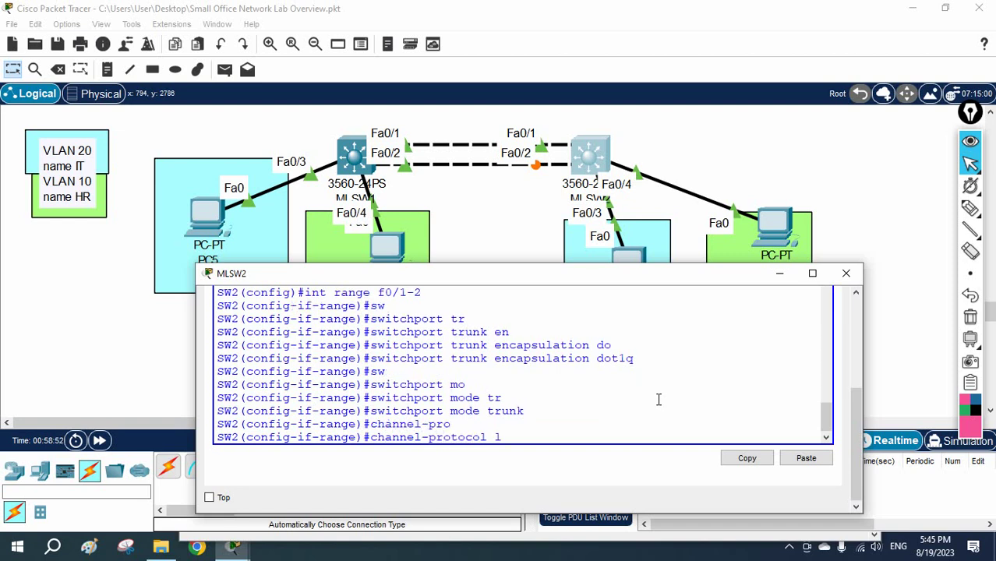
key(Tab)
key(Return)
Assign MLSW2's interface range f0/1-2 to channel group 1 in passive mode.
text(cha)
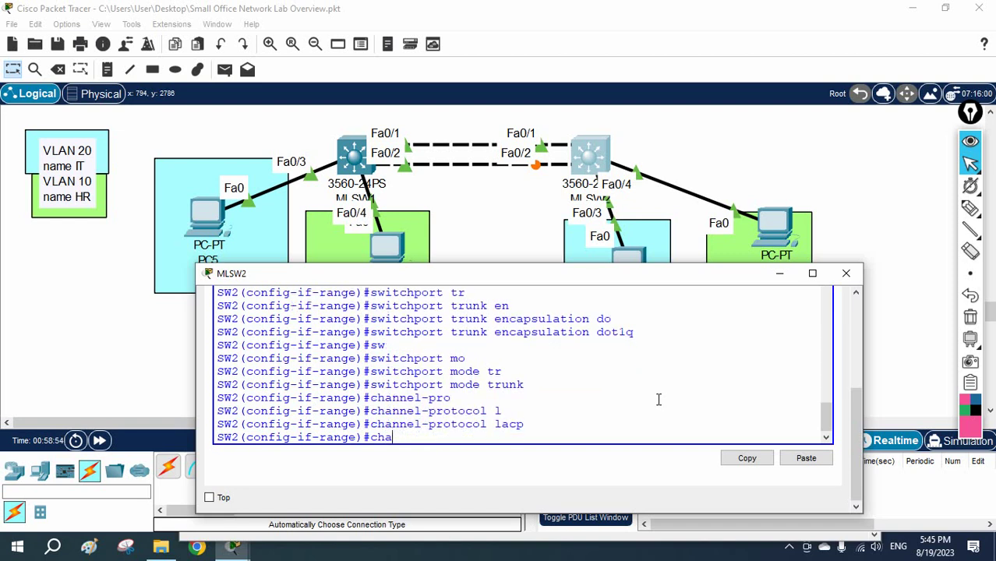
text(nnel-gr)
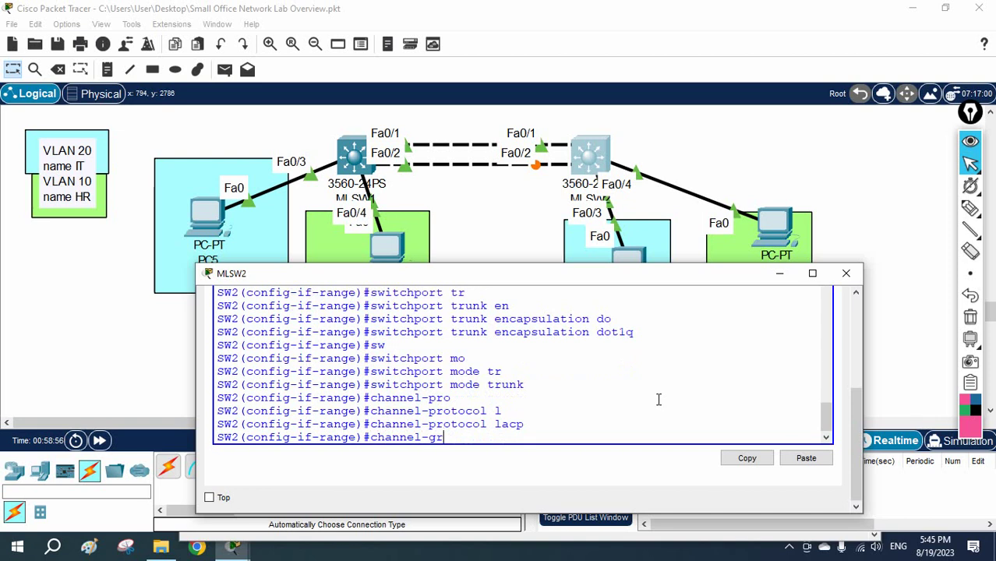
key(Tab)
text(1 mo)
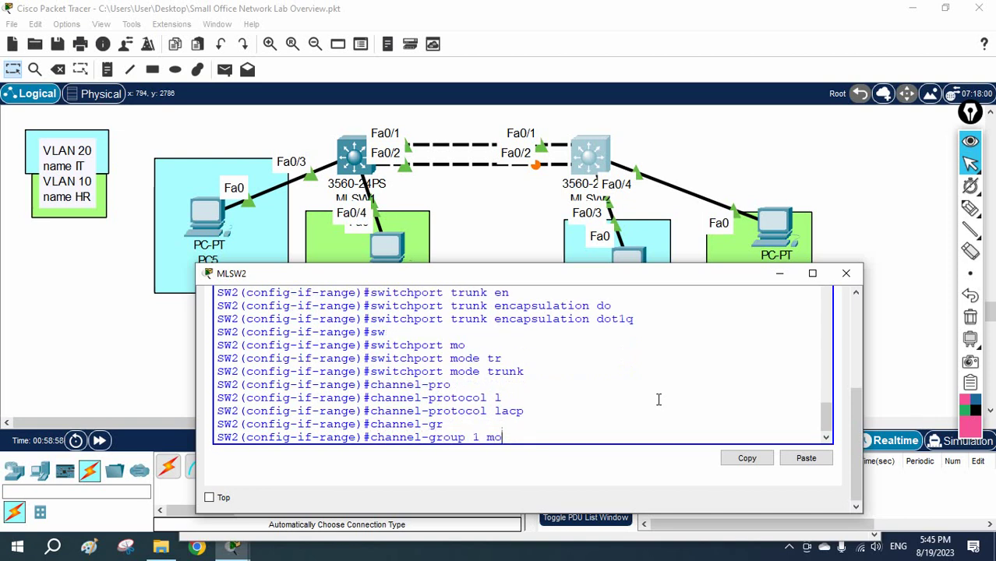
key(Tab)
text(ac)
key(Tab)
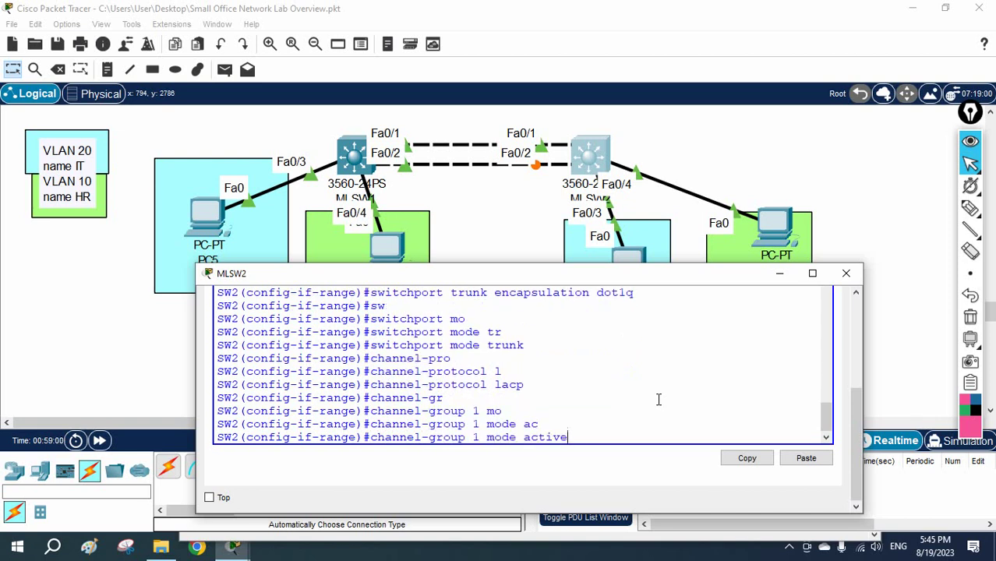
key(BackSpace)
key(BackSpace)
key(BackSpace)
key(BackSpace)
text(p)
key(Tab)
key(Return)
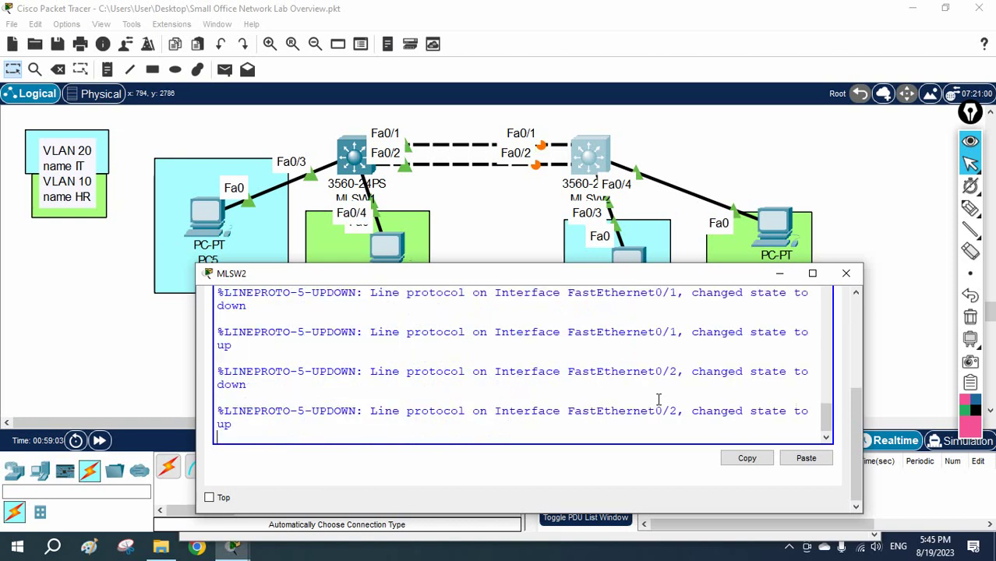
Leave configuration mode on MLSW2 and return to the privileged EXEC prompt.
key(ctrl+z)
key(Return)
key(Return)
key(Return)
key(Return)
key(Return)
key(Return)
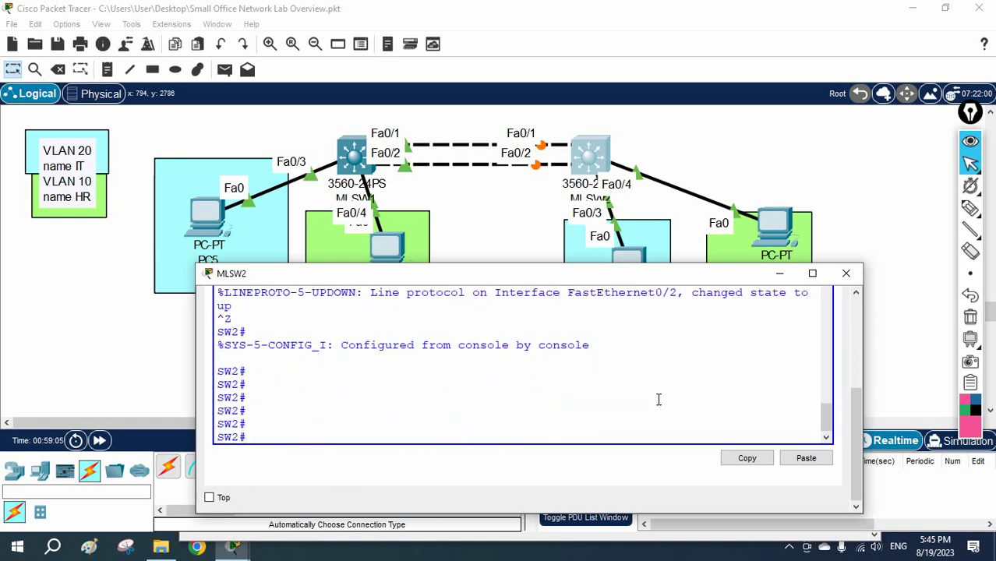
Display MLSW2's EtherChannel status with show etherchannel summary.
text(sh sp)
key(Tab)
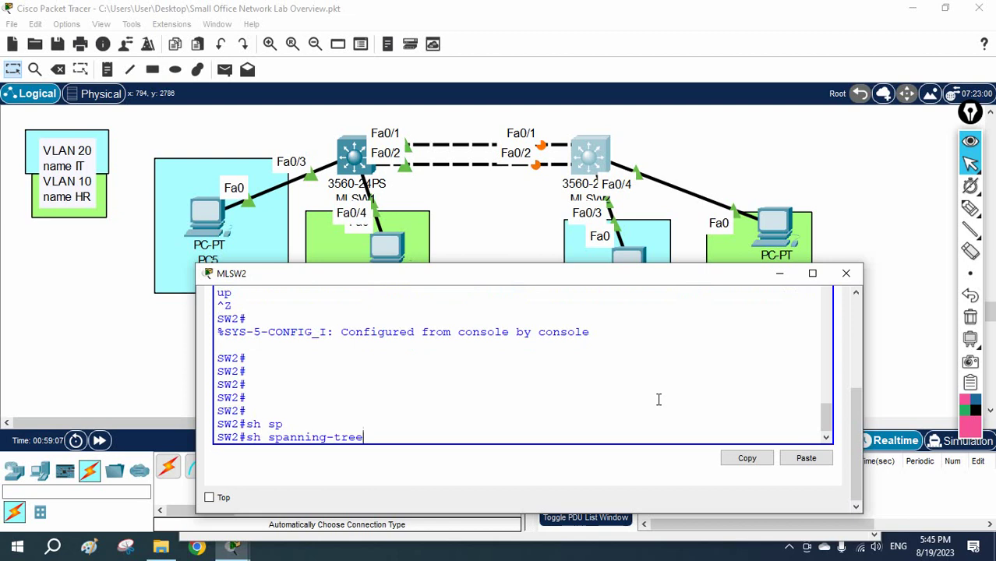
key(BackSpace)
key(BackSpace)
key(BackSpace)
key(BackSpace)
key(BackSpace)
key(BackSpace)
key(BackSpace)
key(BackSpace)
key(BackSpace)
key(BackSpace)
key(BackSpace)
key(BackSpace)
text(eth)
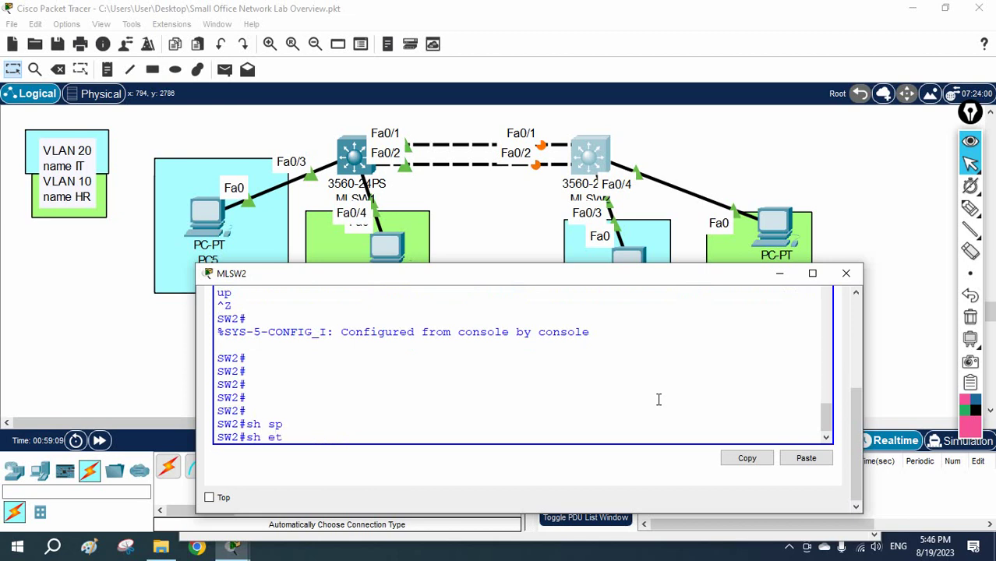
key(Tab)
text(su)
key(Tab)
key(Return)
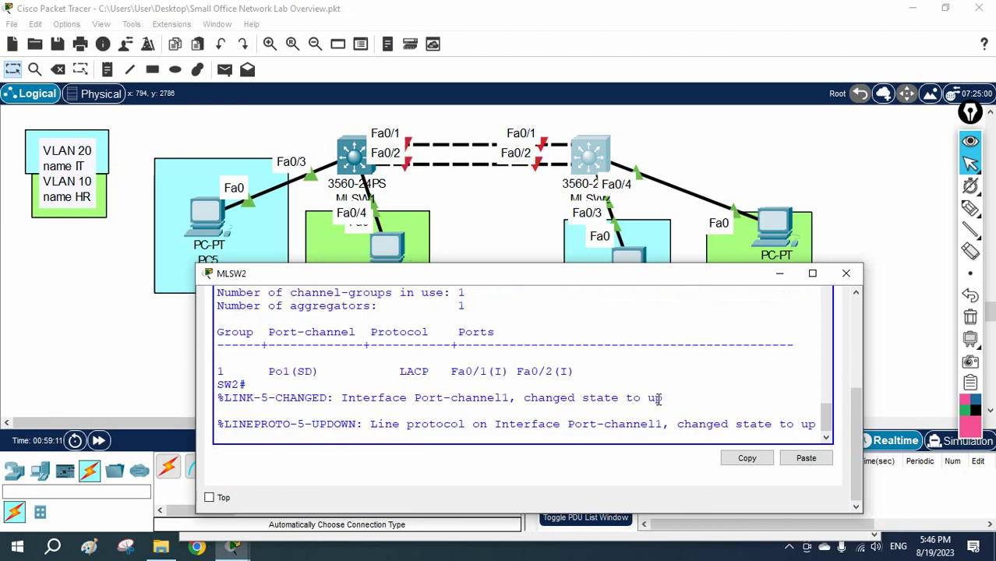
Run the EtherChannel summary on MLSW2 again and examine the port-channel status in the group 1 row.
key(Return)
key(Return)
key(Return)
key(Return)
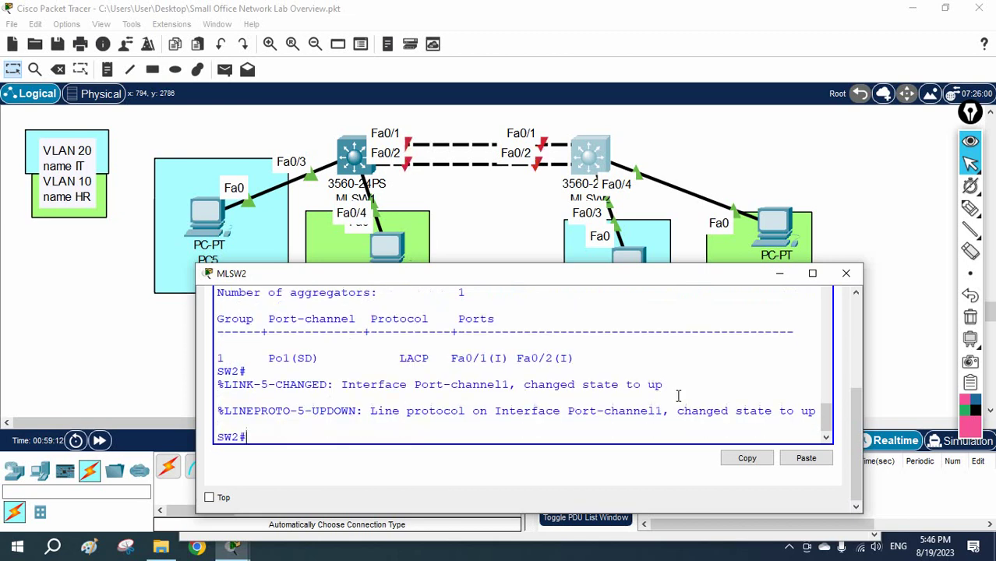
key(Up)
key(Return)
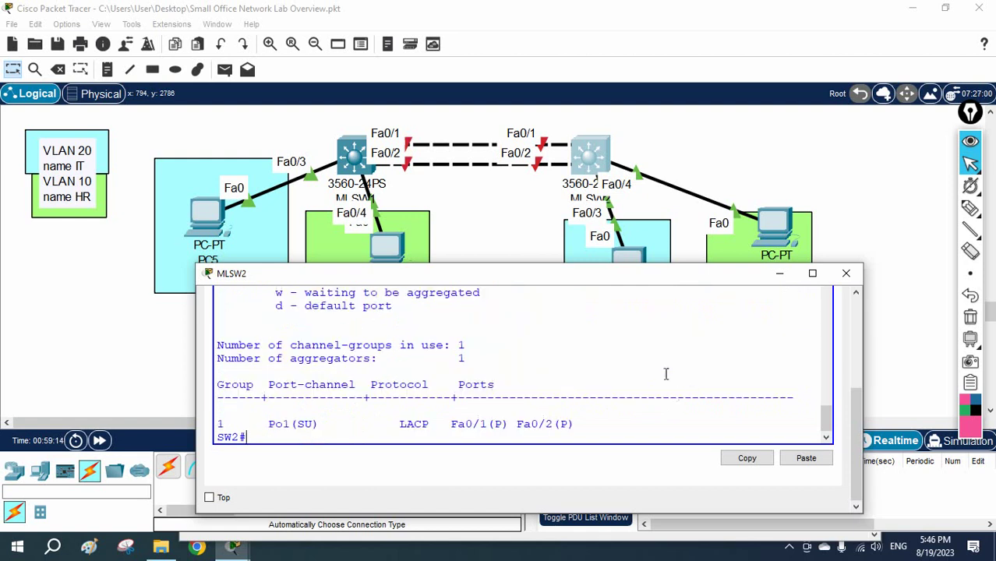
drag(672, 264, 692, 185)
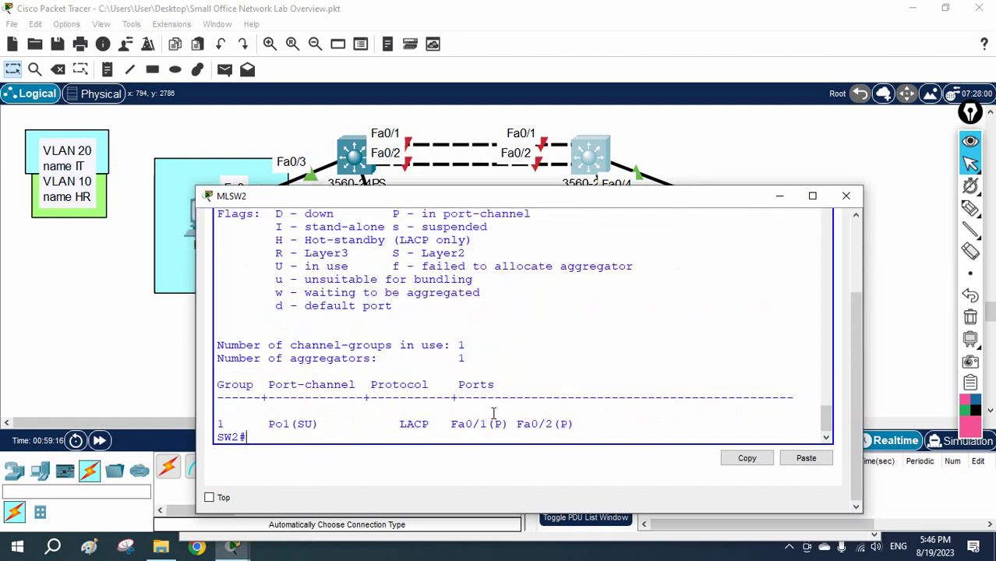
drag(325, 425, 267, 420)
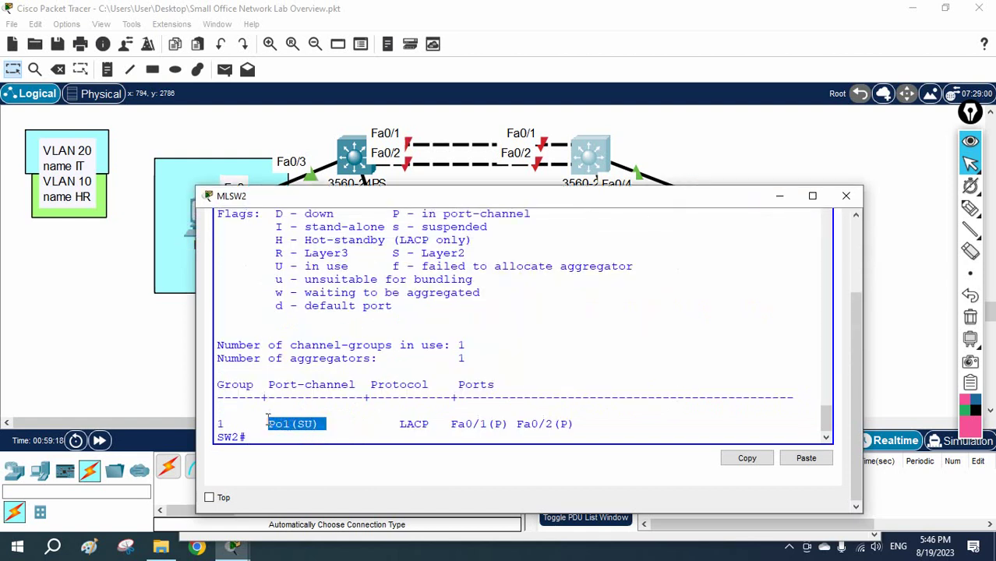
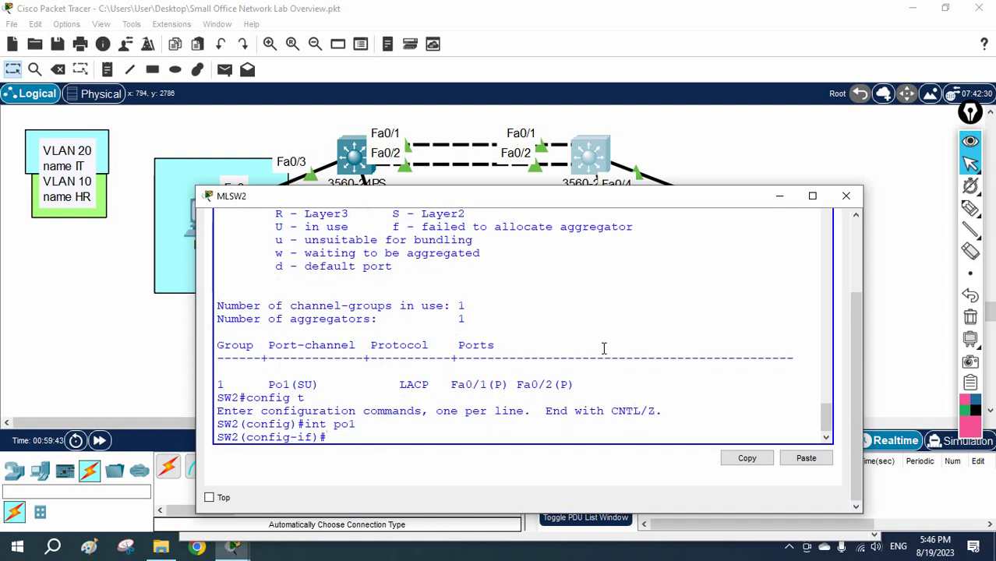
Set the trunk encapsulation of MLSW2's port-channel interface po1 to dot1q with switchport trunk encapsulation dot1q.
text(i)
key(BackSpace)
text(sw)
key(Tab)
text(tr)
key(Tab)
text(d)
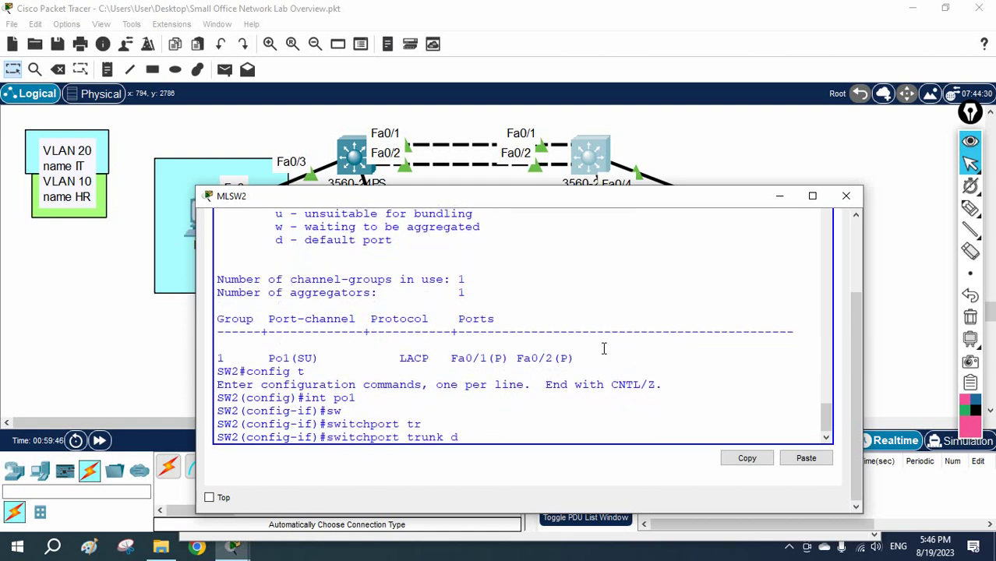
text(o)
key(Tab)
key(BackSpace)
text(en)
key(Tab)
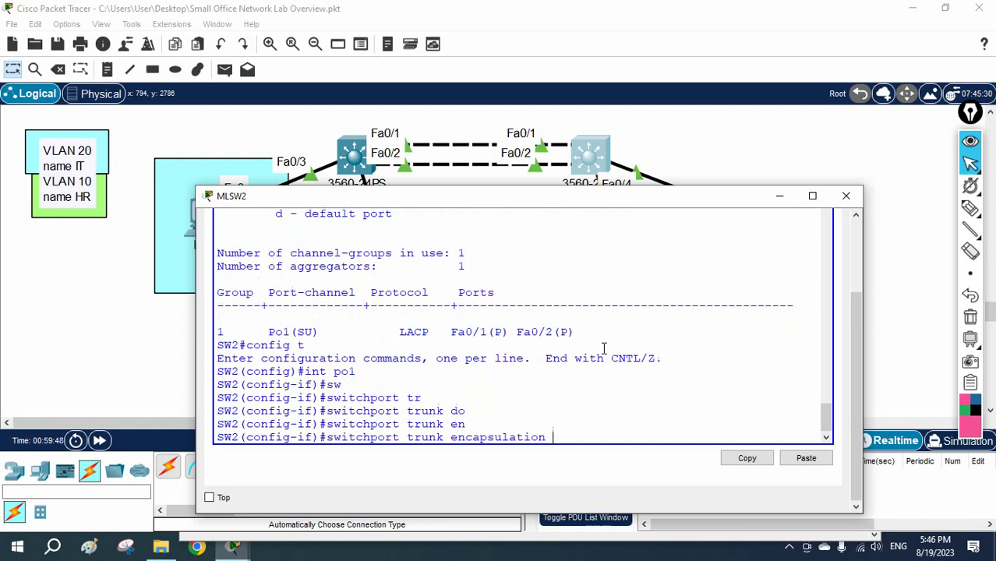
text(do)
key(Tab)
key(Return)
Set MLSW2's port-channel interface po1 to trunk mode with switchport mode trunk and leave configuration mode.
text(sw)
key(Tab)
text(mo)
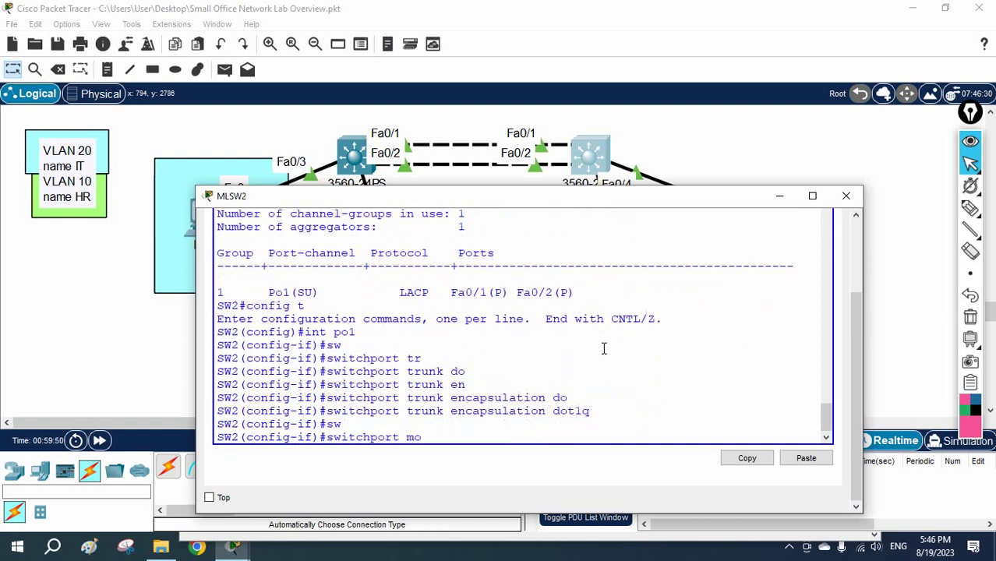
key(Tab)
text(tr)
key(Tab)
key(Return)
key(Return)
key(Return)
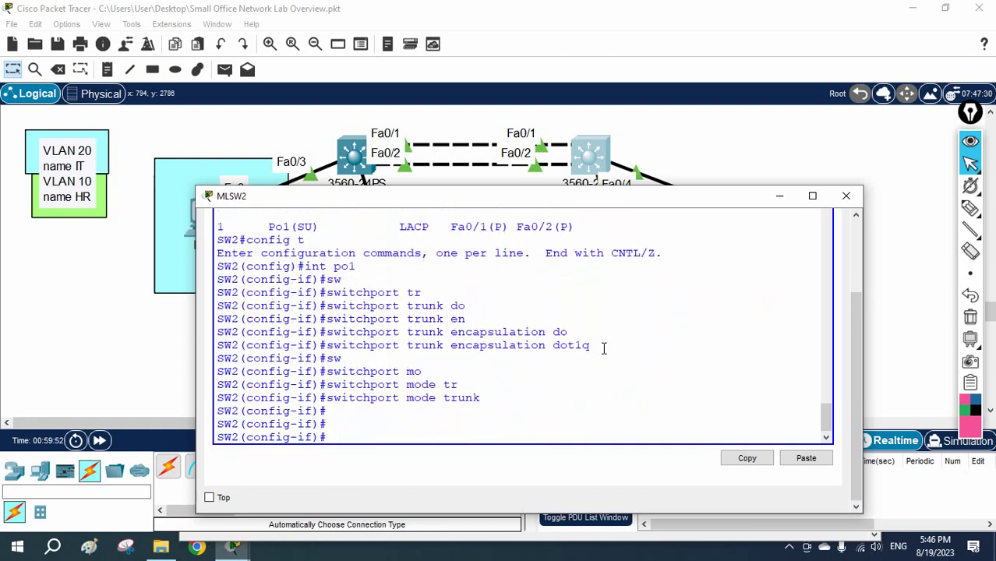
key(ctrl+z)
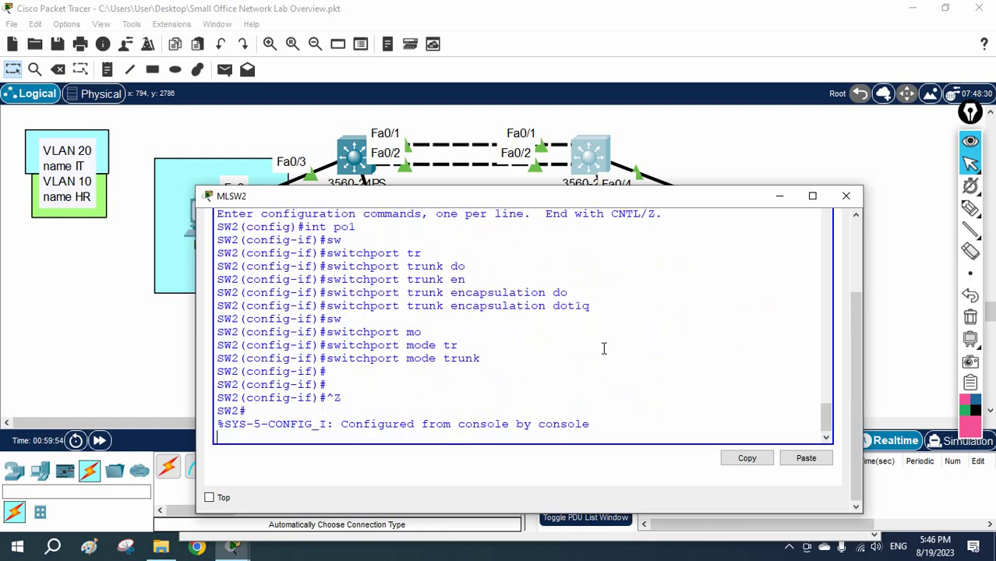
key(Return)
key(Return)
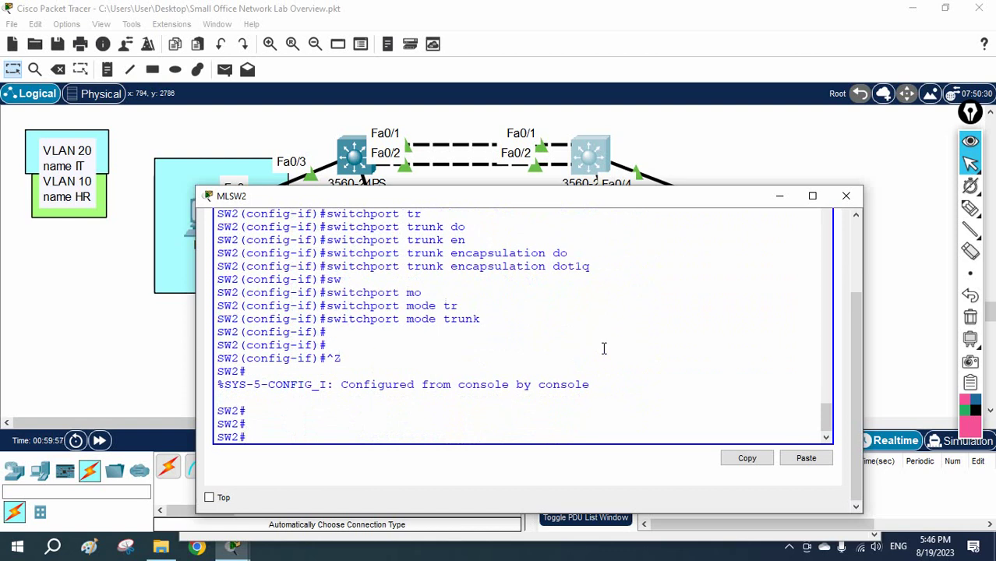
Display MLSW2's trunk interfaces with show int trunk and examine the Po1 entry.
text(sh int tr)
key(Tab)
key(Return)
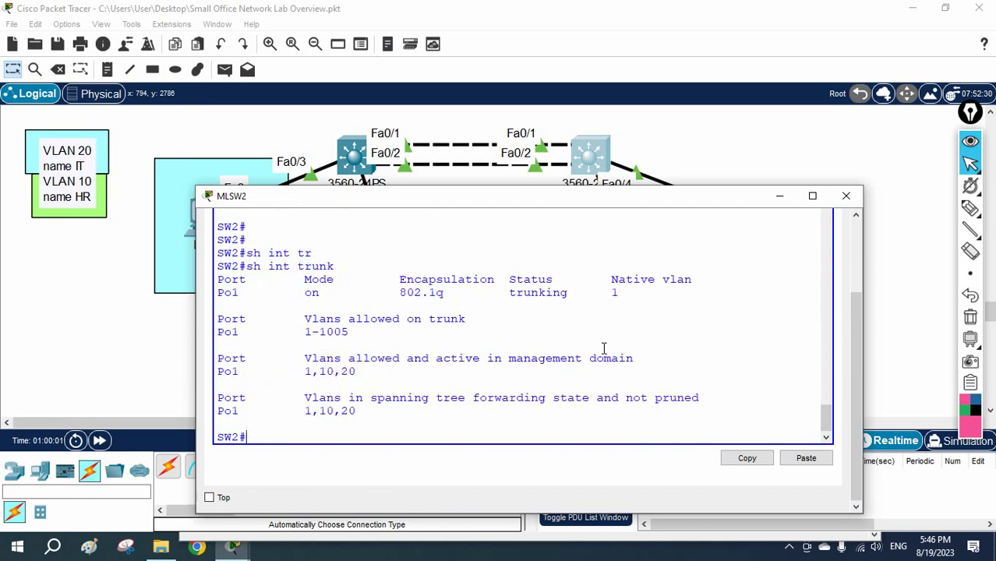
click(222, 292)
Open MLSW1's command line from the topology and exit configuration mode to the privileged EXEC prompt.
click(350, 163)
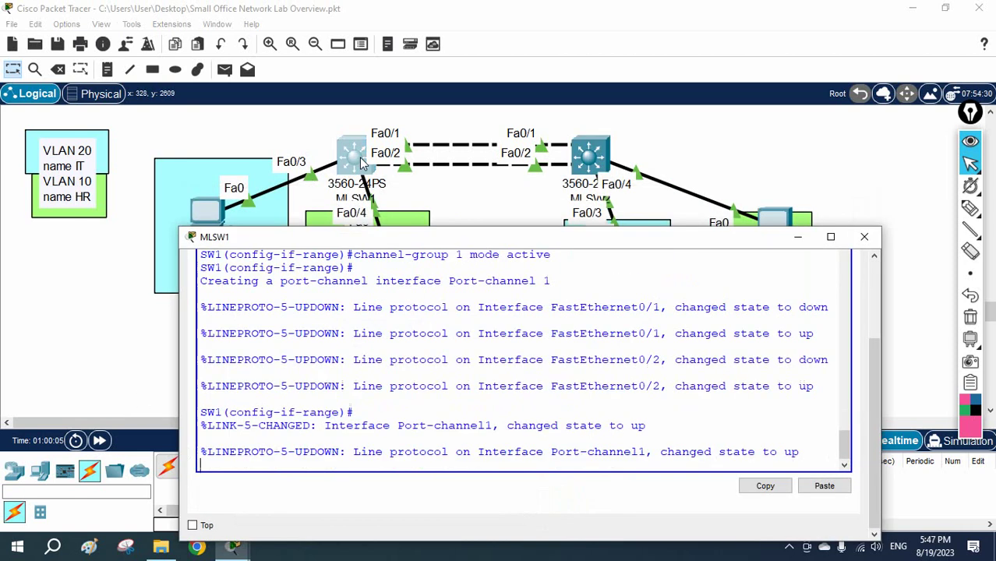
key(Return)
key(Return)
key(Return)
text(exit)
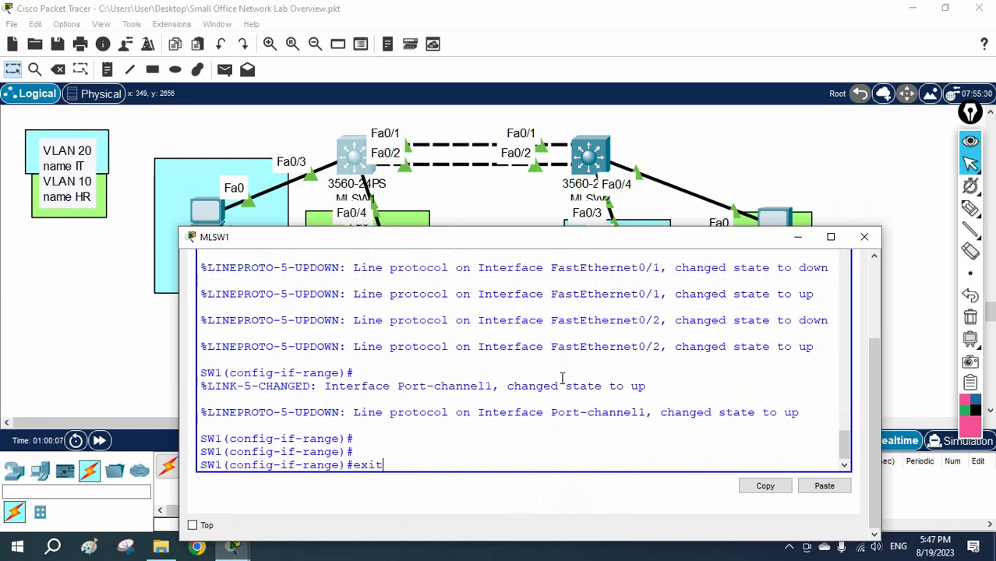
key(Return)
text(exit)
key(Return)
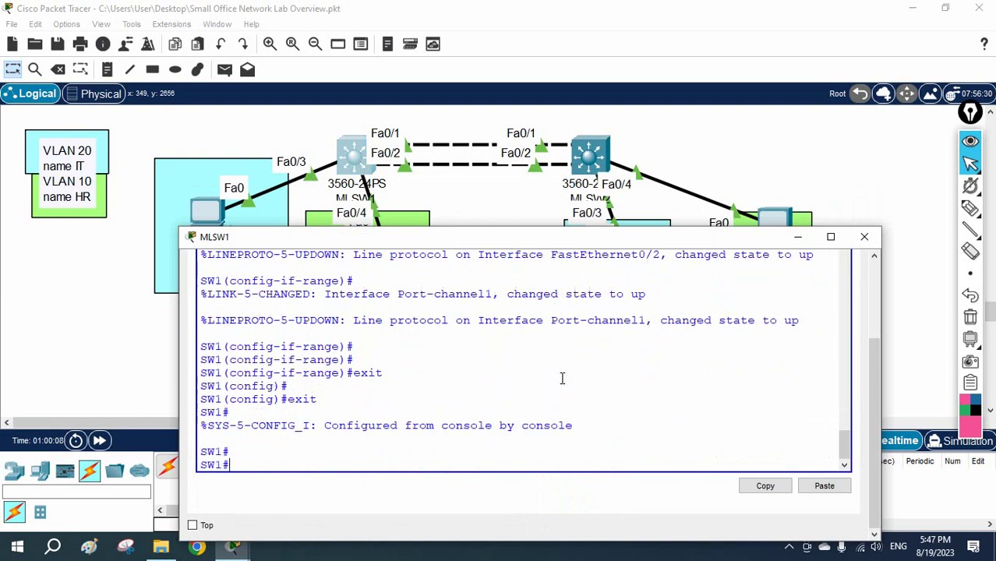
Display MLSW1's trunk interfaces with show int trunk and examine the Po1 entry.
text(sh int tr)
key(Tab)
key(Return)
key(Return)
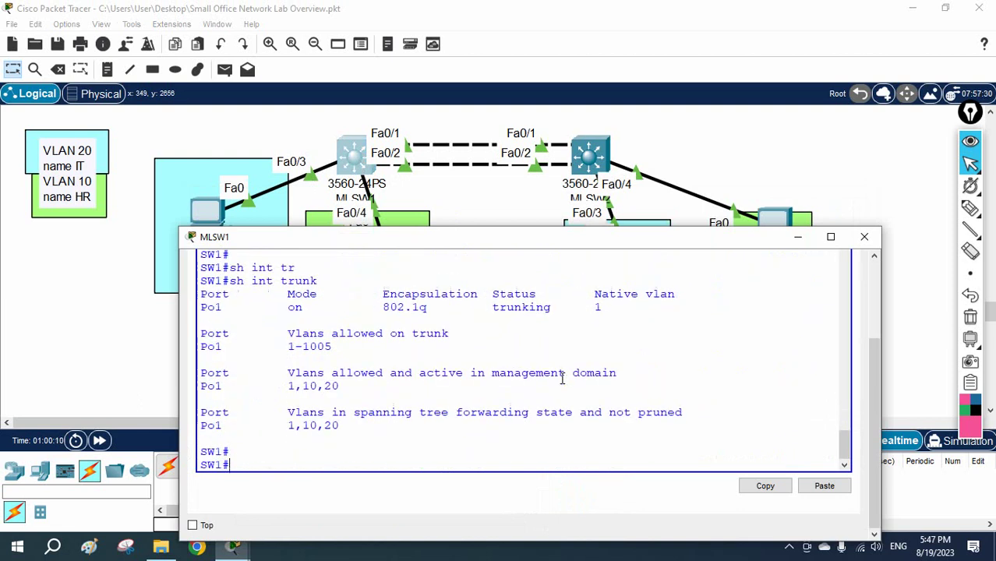
key(Return)
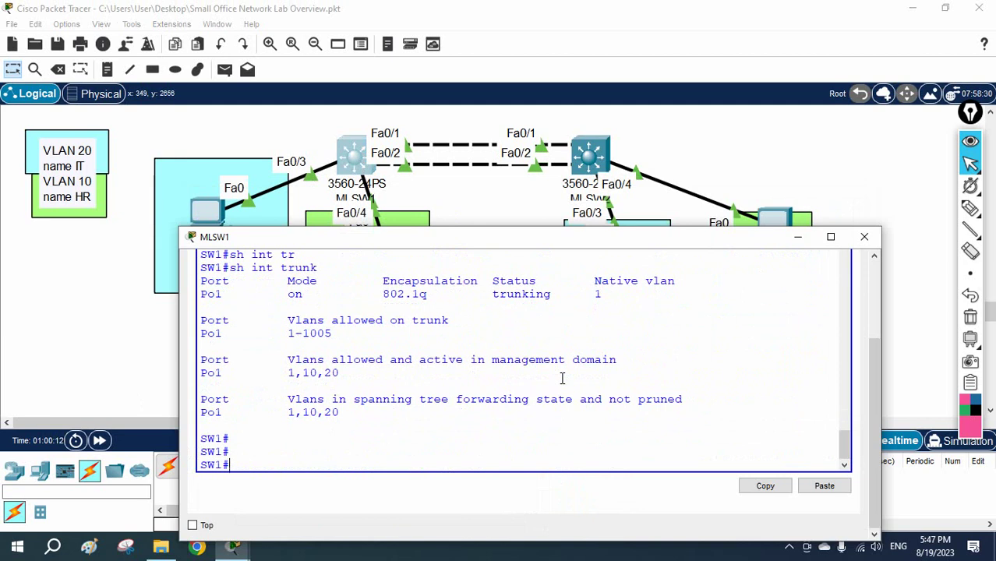
Enter configuration mode on MLSW1 and set port-channel interface po1's trunk encapsulation to dot1q with switchport trunk encapsulation dot1q.
text(config t)
key(Return)
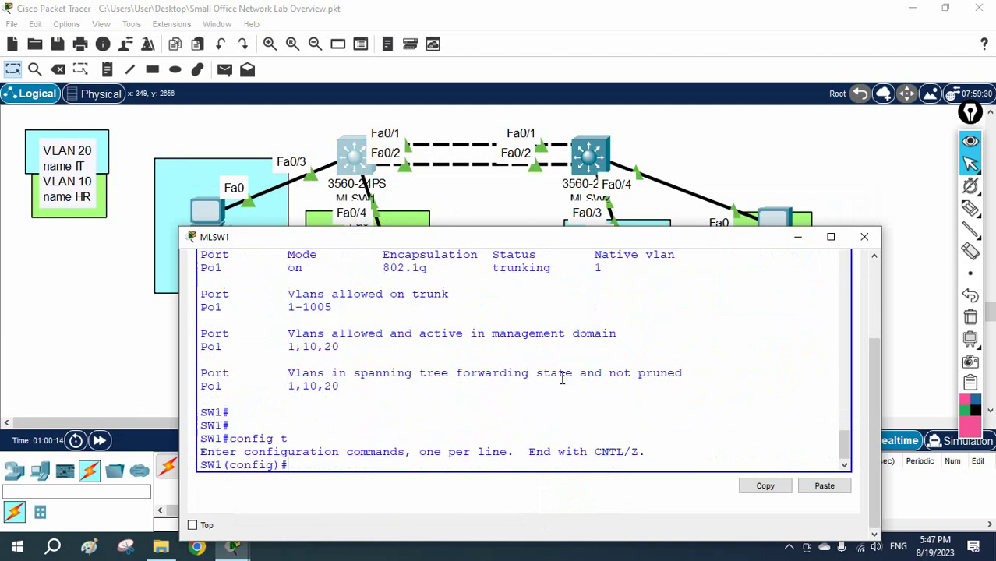
text(int po1)
key(Return)
text(ig-if)#i)
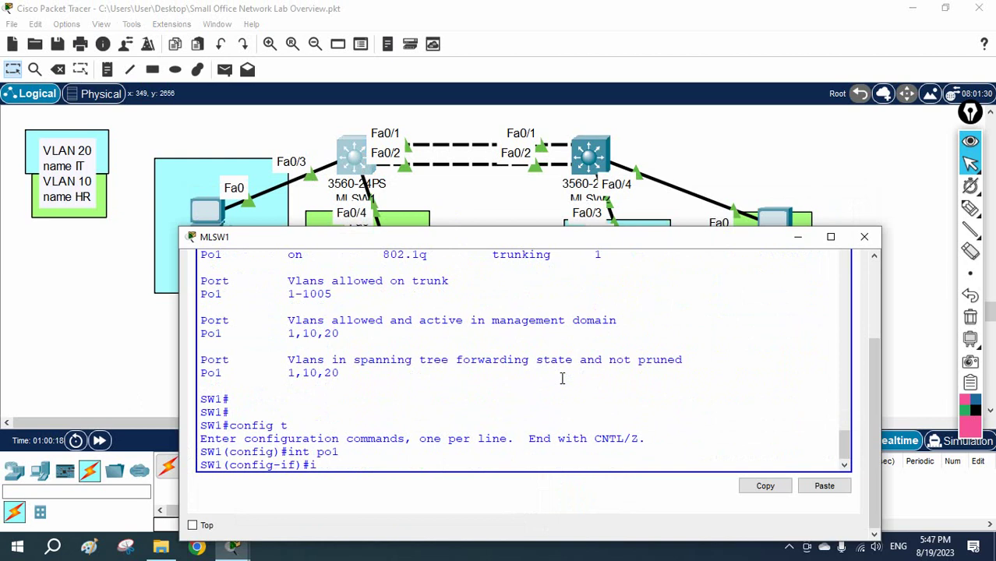
key(BackSpace)
text(sw)
key(Tab)
text(tr)
key(Tab)
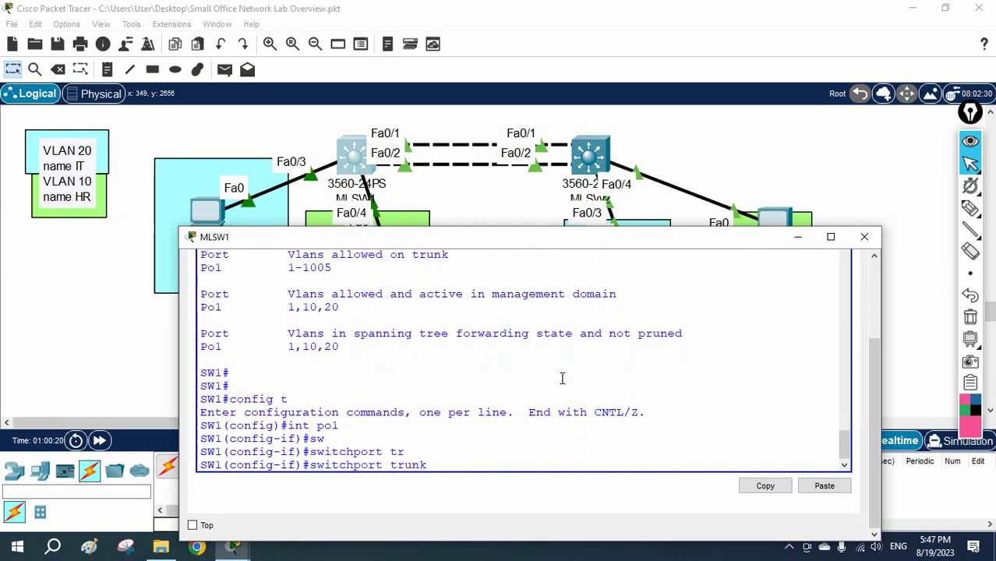
text(e)
key(Tab)
text(do)
key(Tab)
key(Return)
Set MLSW1's port-channel interface po1 to trunk mode with switchport mode trunk and return to the privileged EXEC prompt.
text(sw)
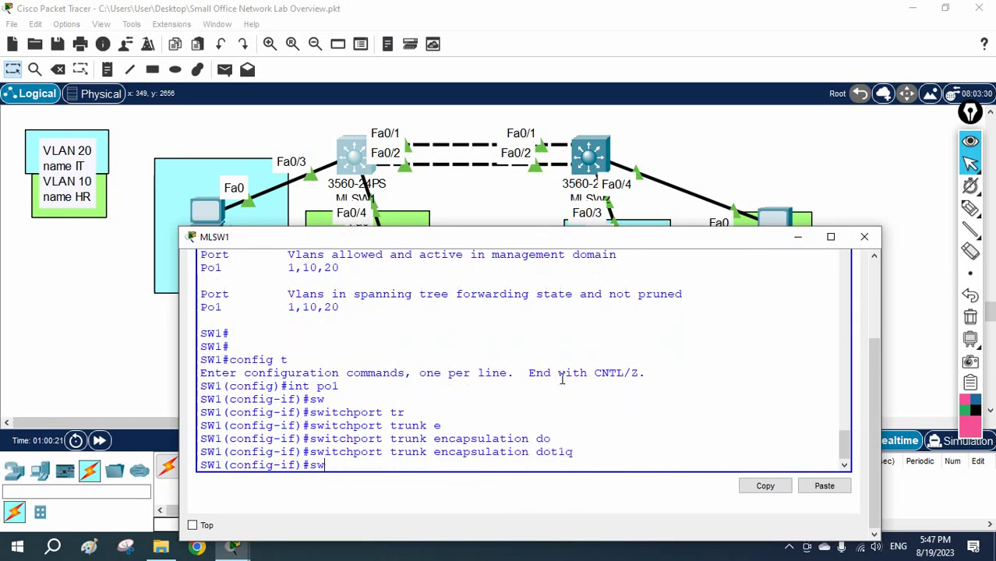
key(Tab)
text(mo)
key(Tab)
text(tr)
key(Tab)
key(Return)
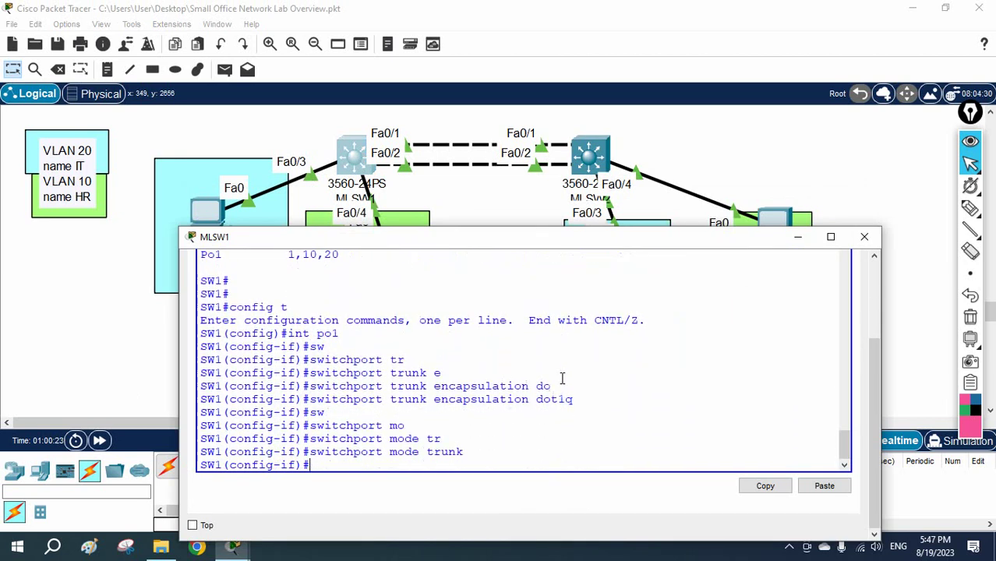
key(ctrl+z)
key(Return)
key(Return)
key(Return)
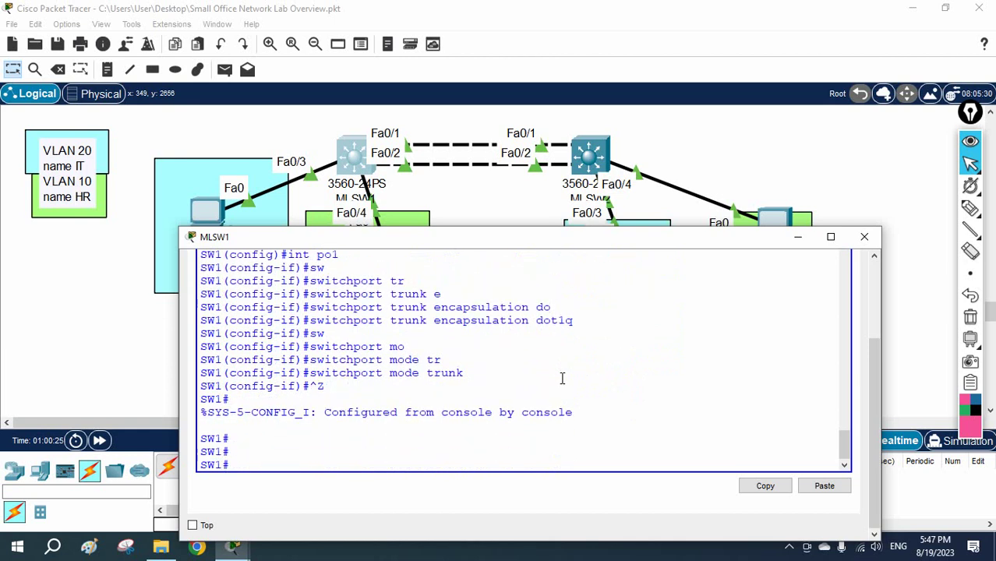
Display MLSW1's EtherChannel summary with show etherchannel summary and check the group's protocol and member ports.
text(sh eth)
key(Tab)
text(su)
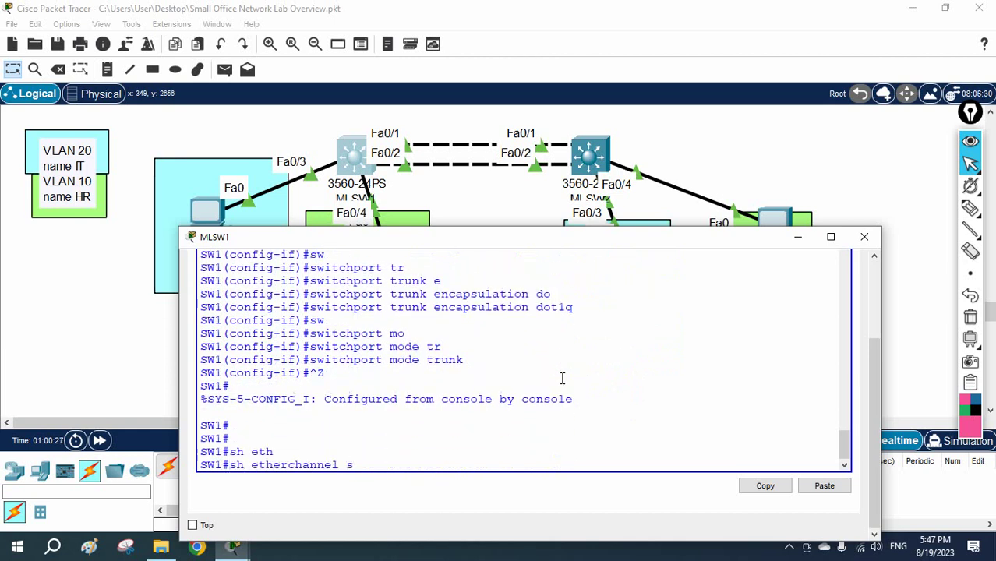
key(Tab)
key(Return)
key(Return)
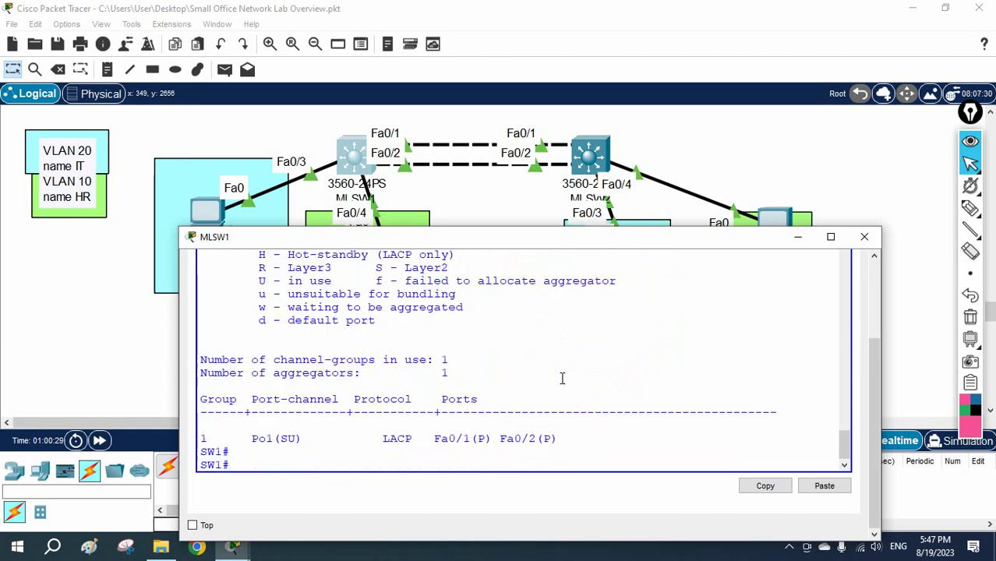